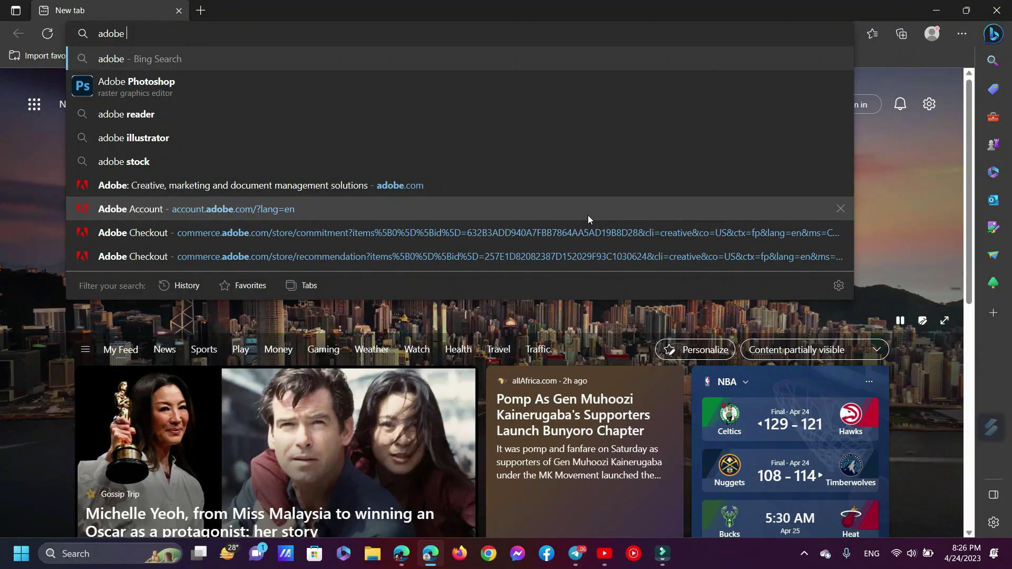
Type 'adobe firefly' into the address bar of a new Microsoft Edge tab
type("firef")
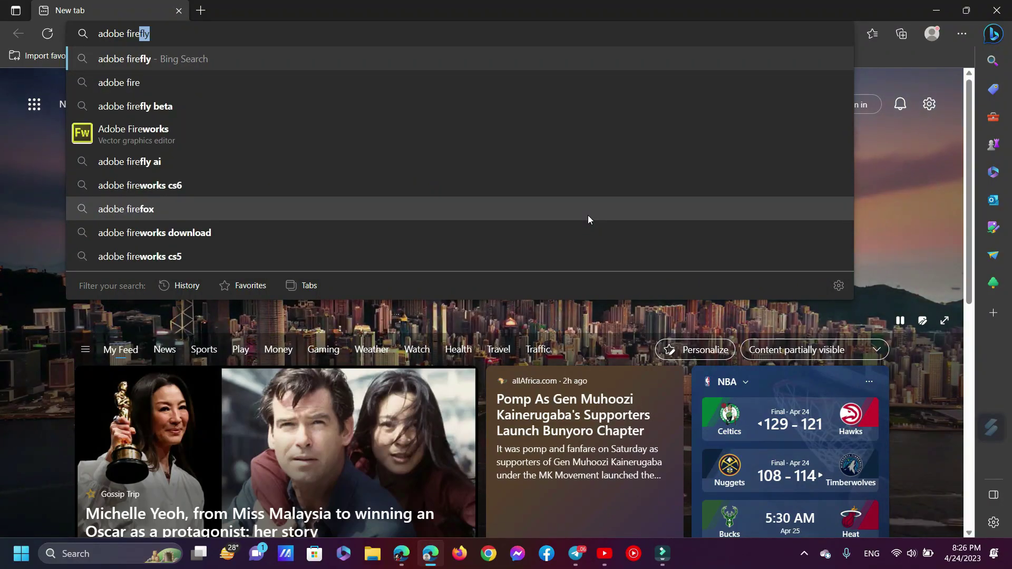
type("ly")
Run the Bing search for 'adobe firefly' and highlight the top AI Art Generator – Adobe Firefly result
key("Return")
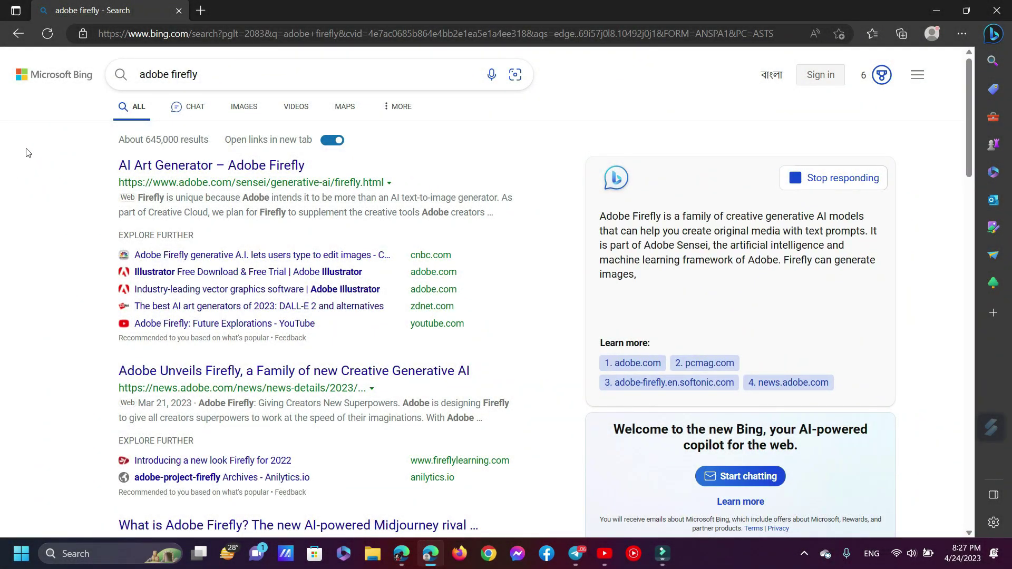
left_click_drag(96, 168, 333, 168)
left_click(89, 178)
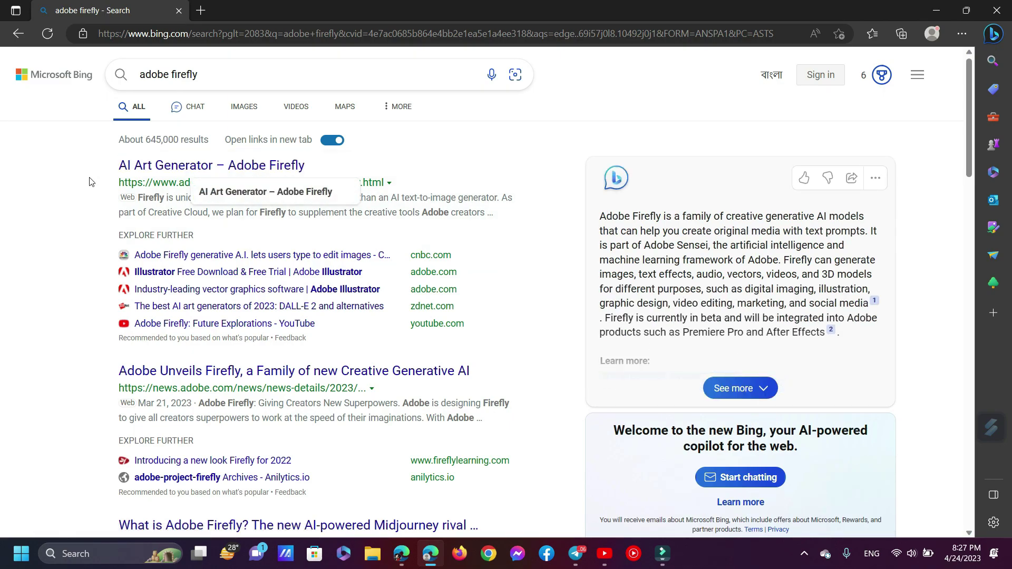
Open Adobe's Firefly overview page and highlight its introduction and 'Generative AI made for creators' text
left_click(228, 168)
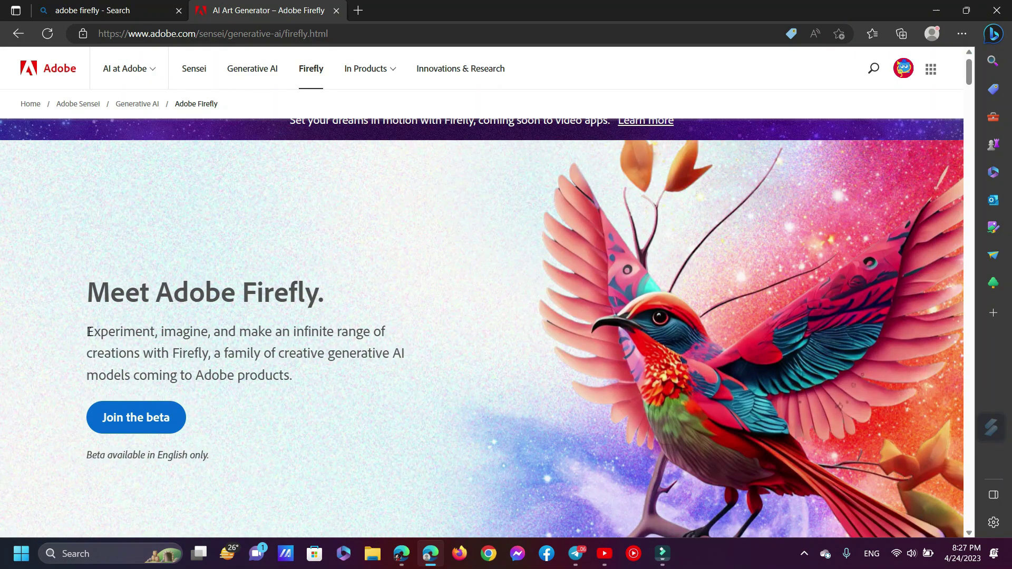
left_click_drag(87, 331, 379, 380)
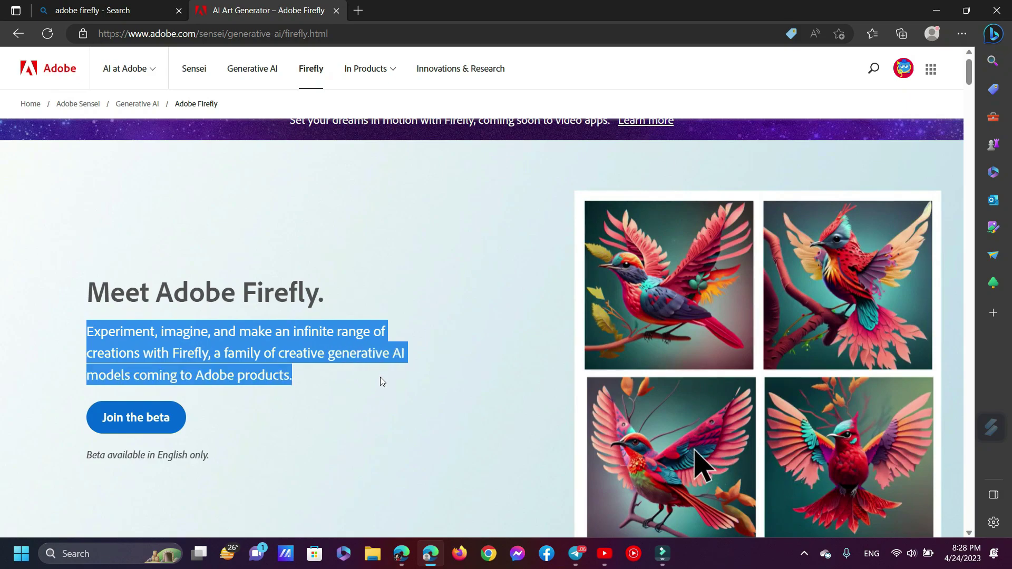
left_click(379, 390)
scroll(199, 324, "down", 10)
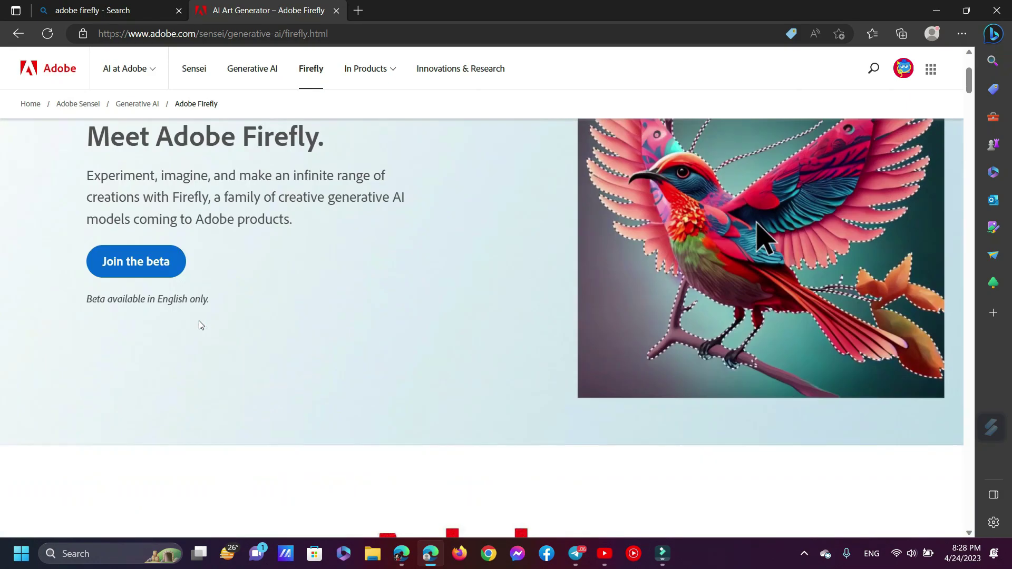
scroll(199, 323, "down", 10)
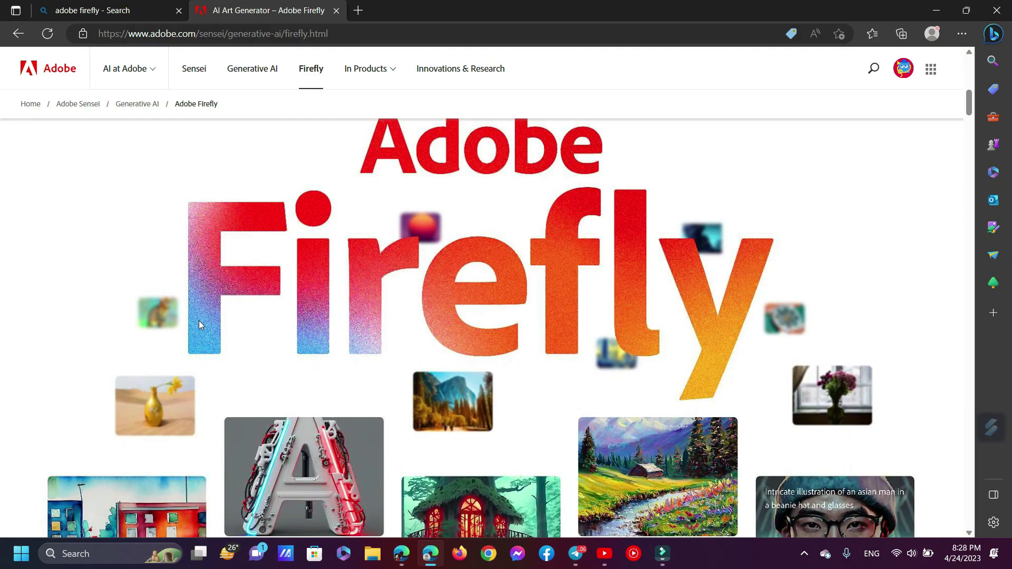
scroll(199, 324, "down", 10)
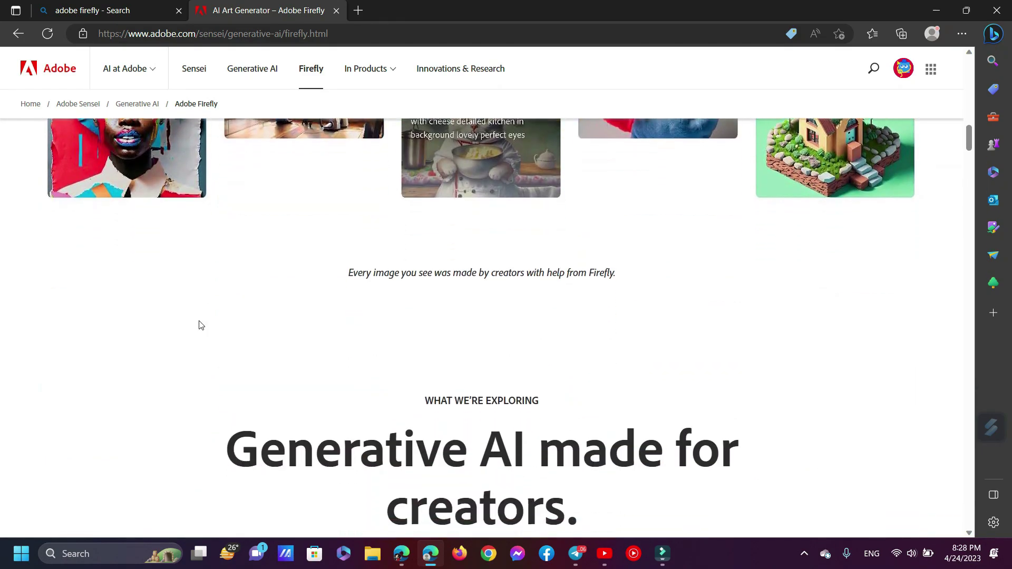
left_click_drag(225, 268, 608, 325)
left_click_drag(213, 353, 684, 368)
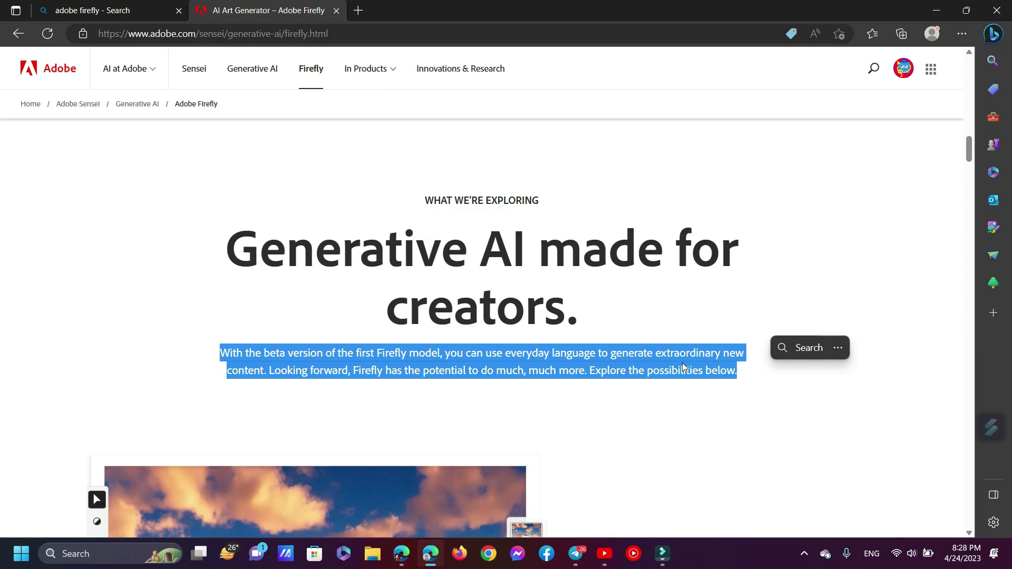
Scroll through the overview page, check the signed-in account, then head to the Firefly beta site
scroll(677, 368, "down", 6)
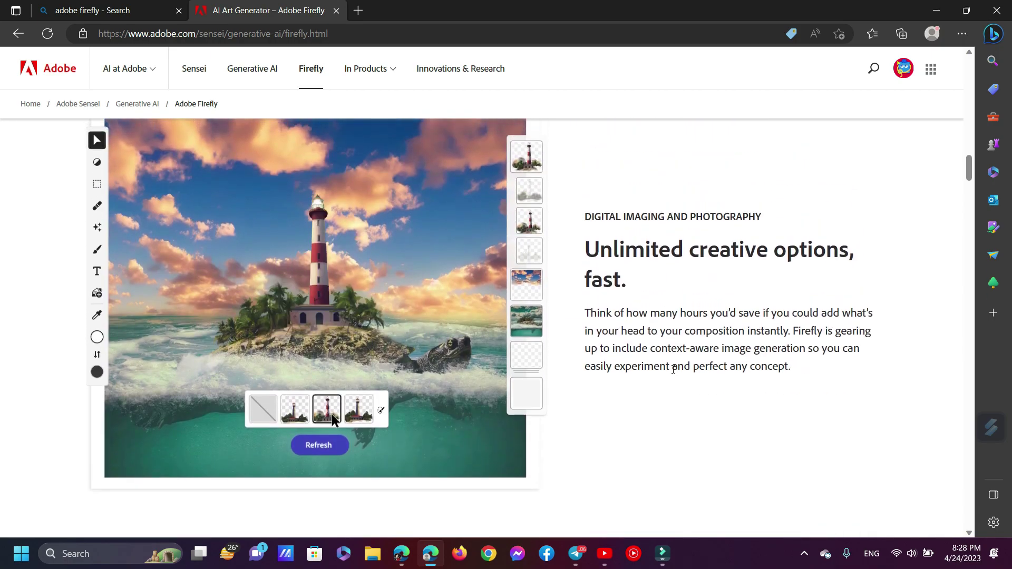
scroll(673, 369, "down", 8)
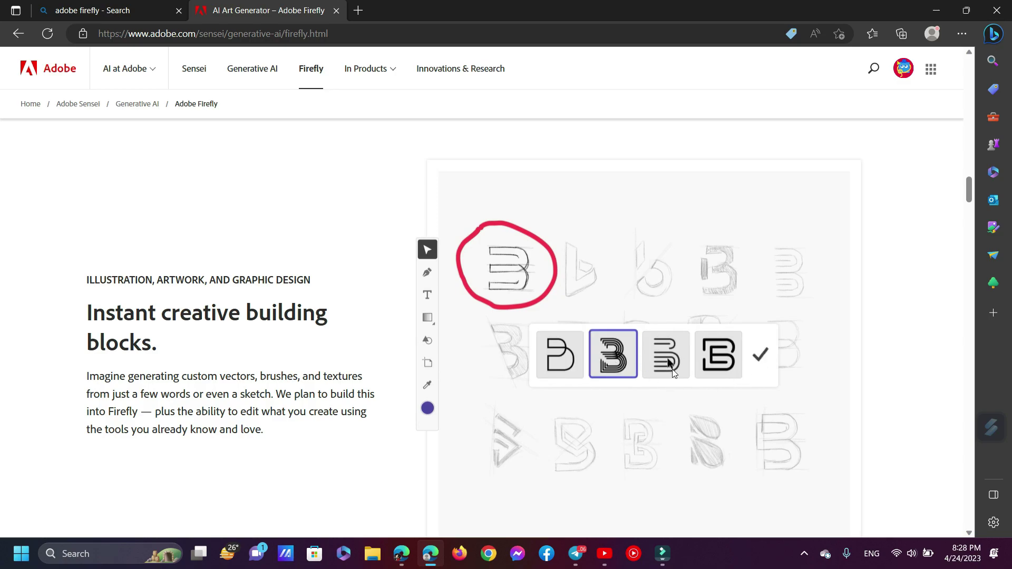
scroll(674, 373, "down", 2)
scroll(674, 373, "down", 6)
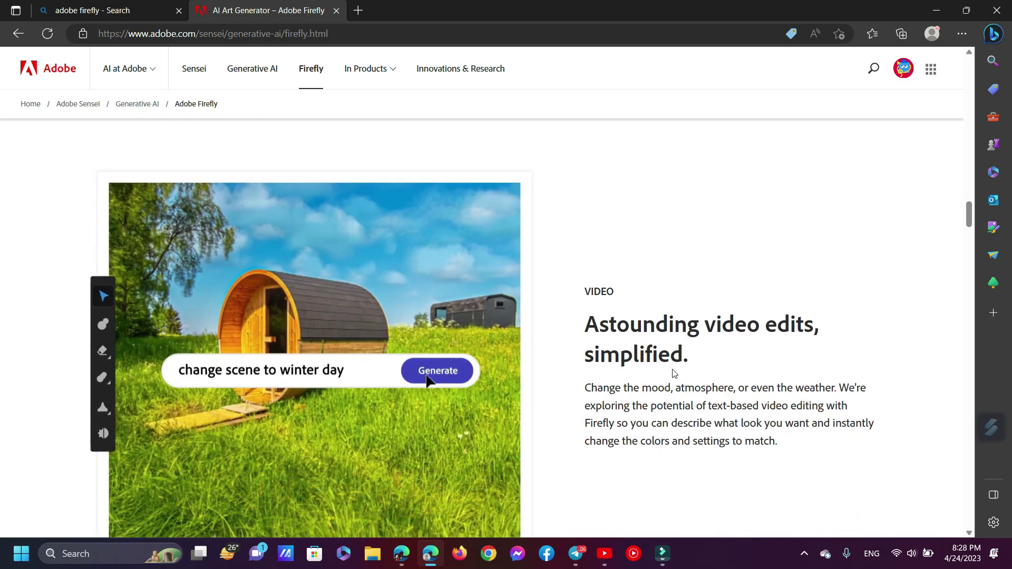
scroll(674, 374, "down", 10)
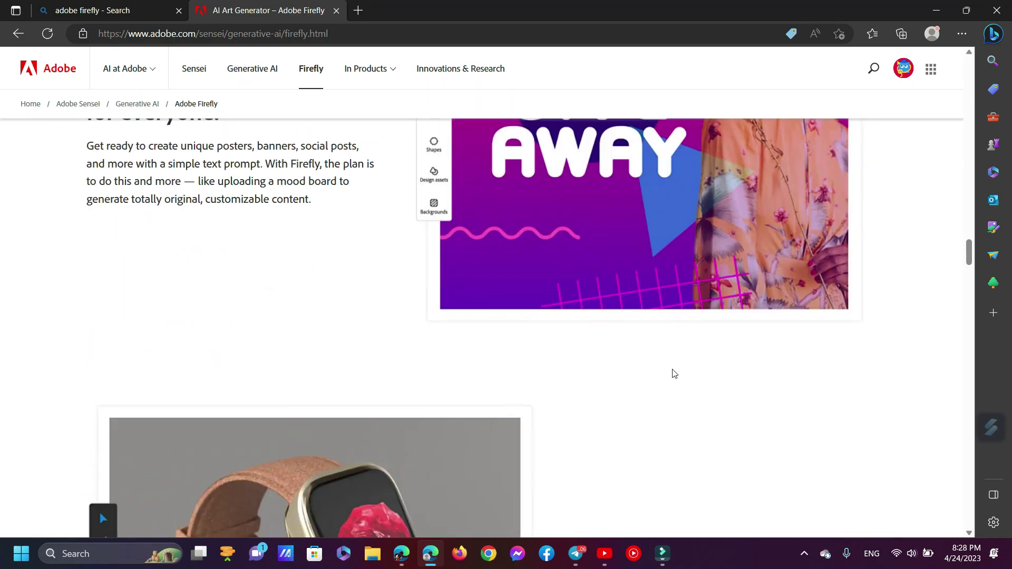
scroll(674, 373, "down", 18)
scroll(674, 373, "up", 7)
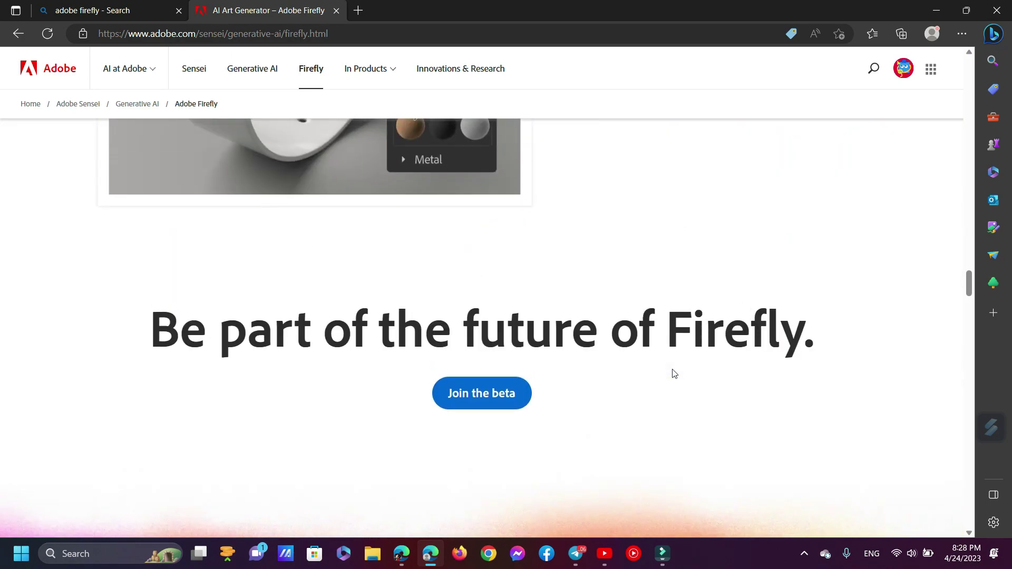
scroll(675, 373, "down", 1)
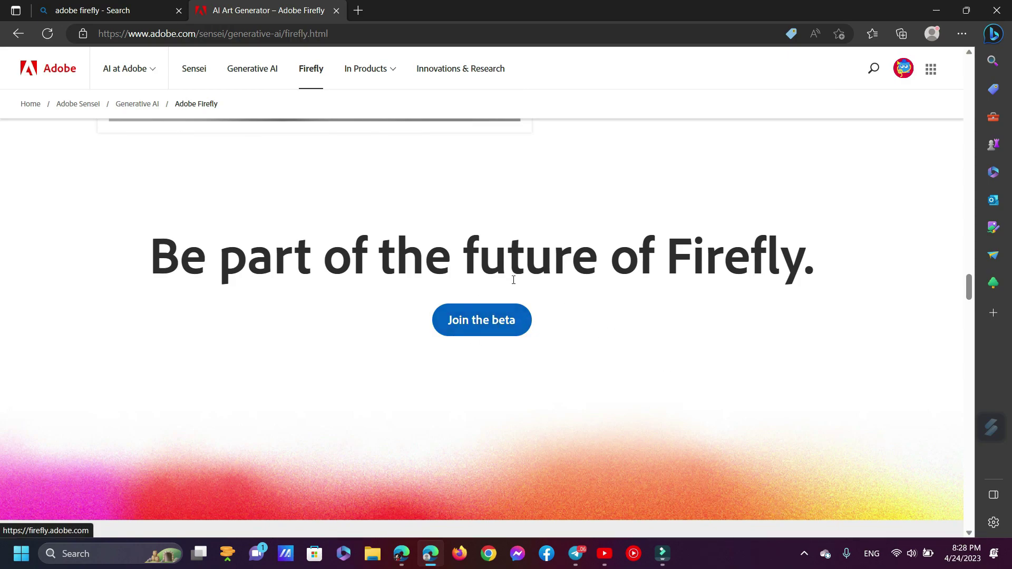
left_click(903, 71)
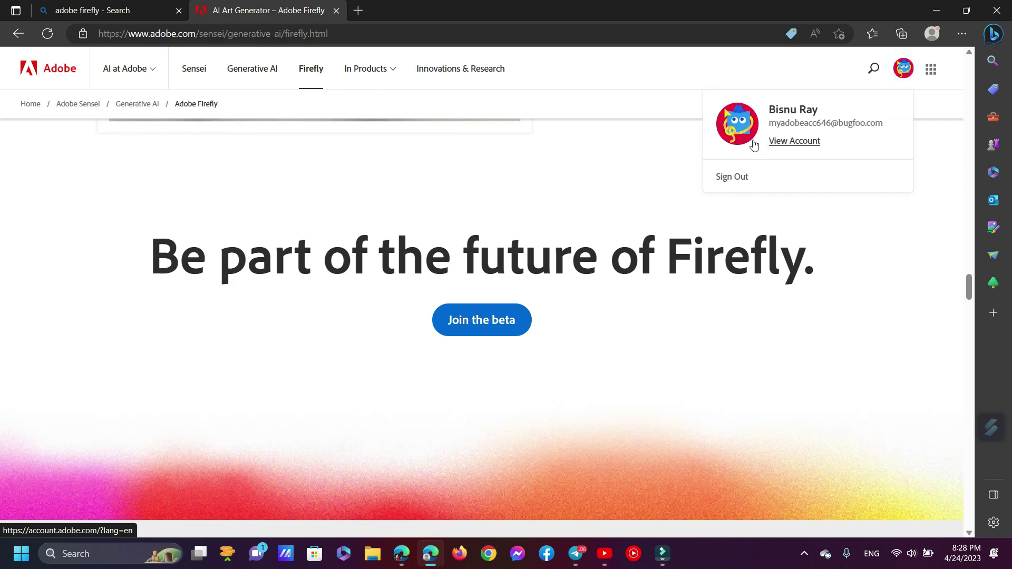
left_click(498, 266)
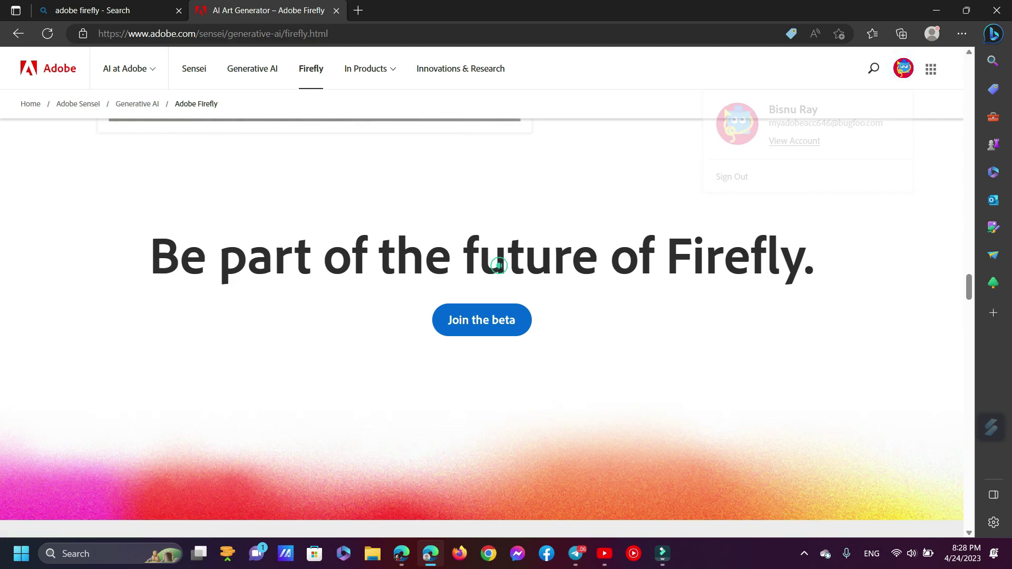
left_click(495, 321)
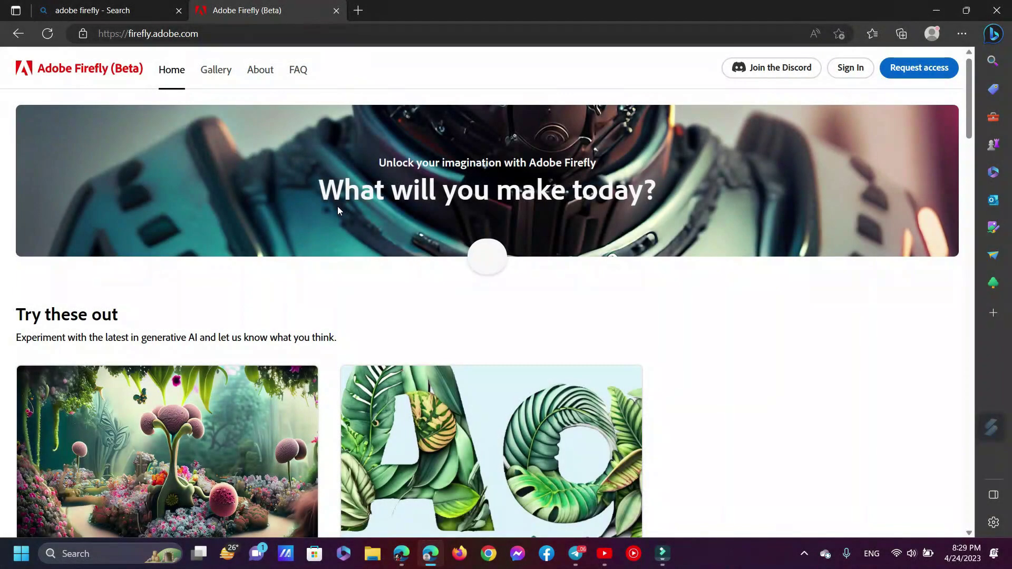
Highlight the 'Unlock your imagination' line and scroll through the Try these out and Get inspired sections
left_click_drag(378, 162, 609, 157)
scroll(316, 316, "down", 3)
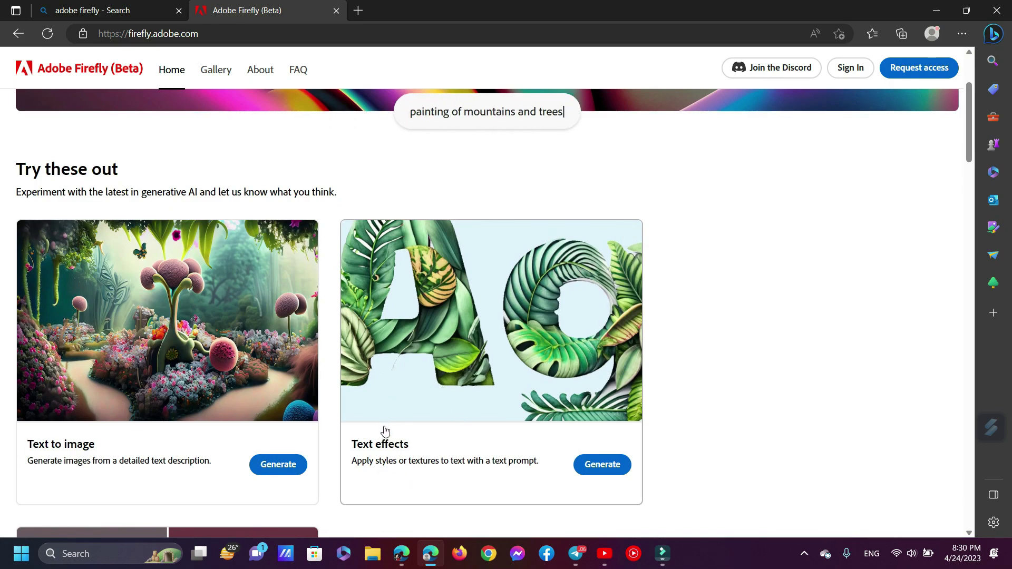
scroll(243, 366, "down", 7)
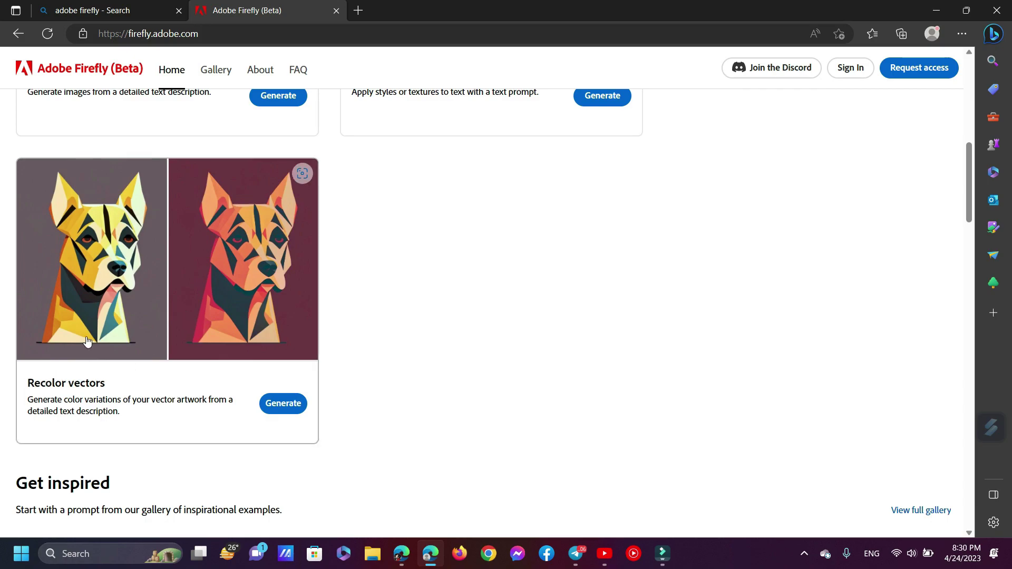
scroll(80, 355, "down", 6)
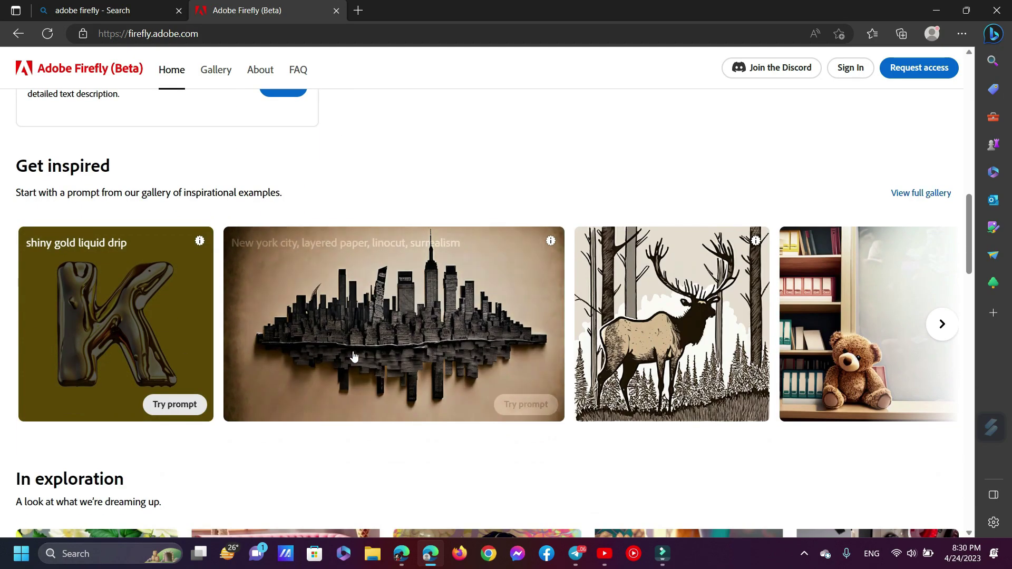
scroll(811, 350, "down", 8)
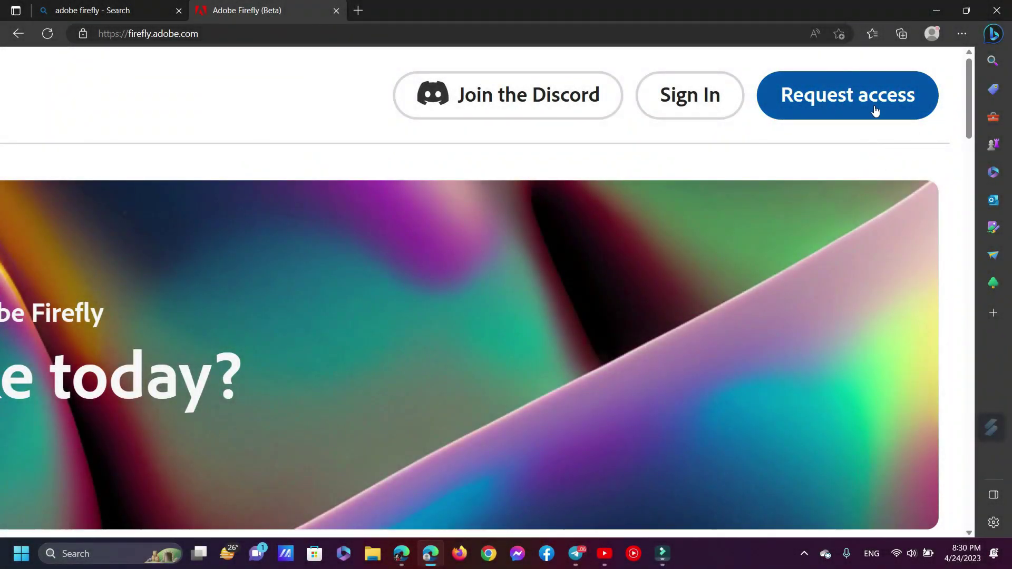
Open the Firefly invite request form and read its request-access paragraph
left_click(875, 110)
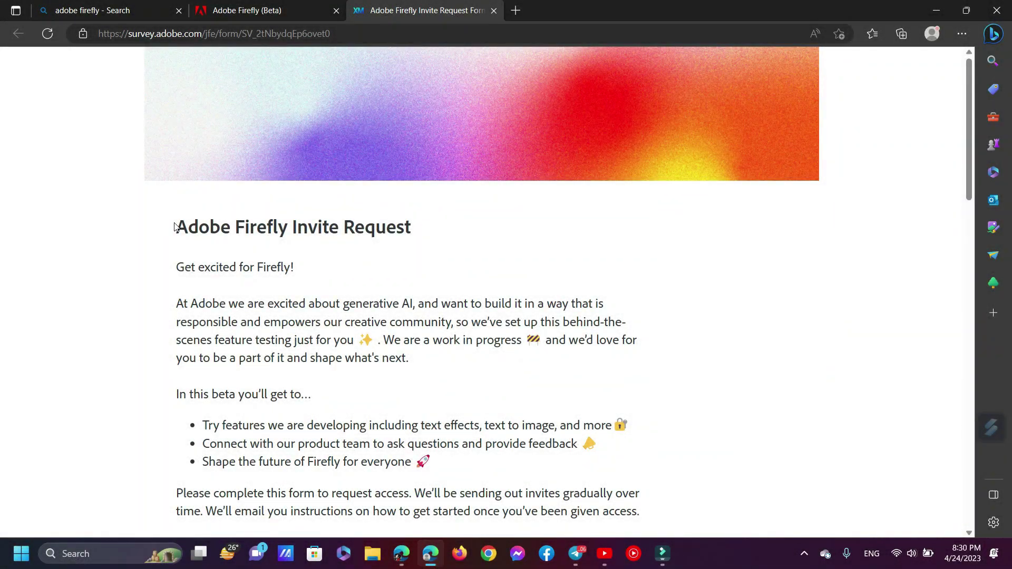
left_click_drag(175, 226, 434, 222)
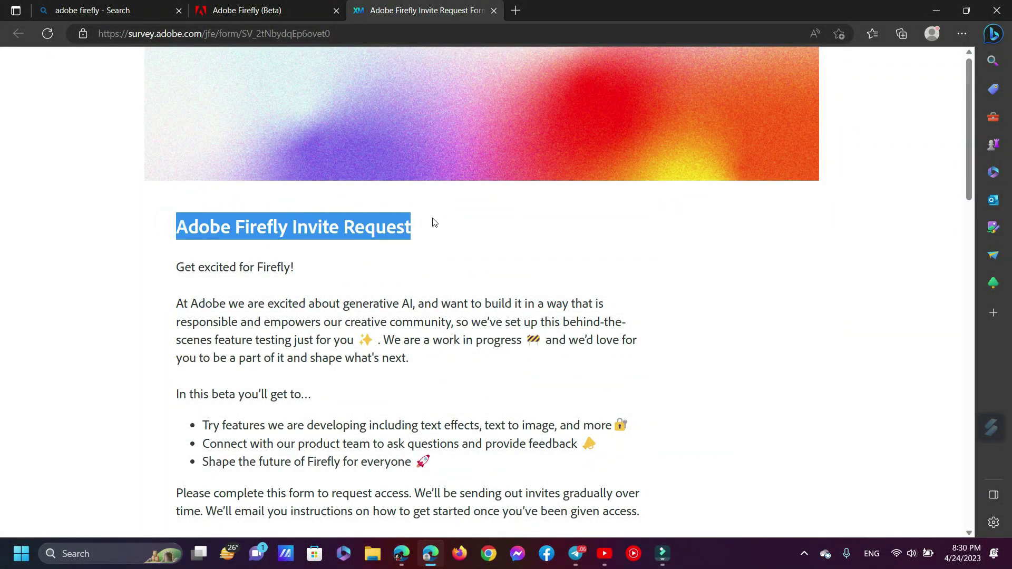
scroll(190, 301, "down", 3)
left_click_drag(360, 298, 473, 295)
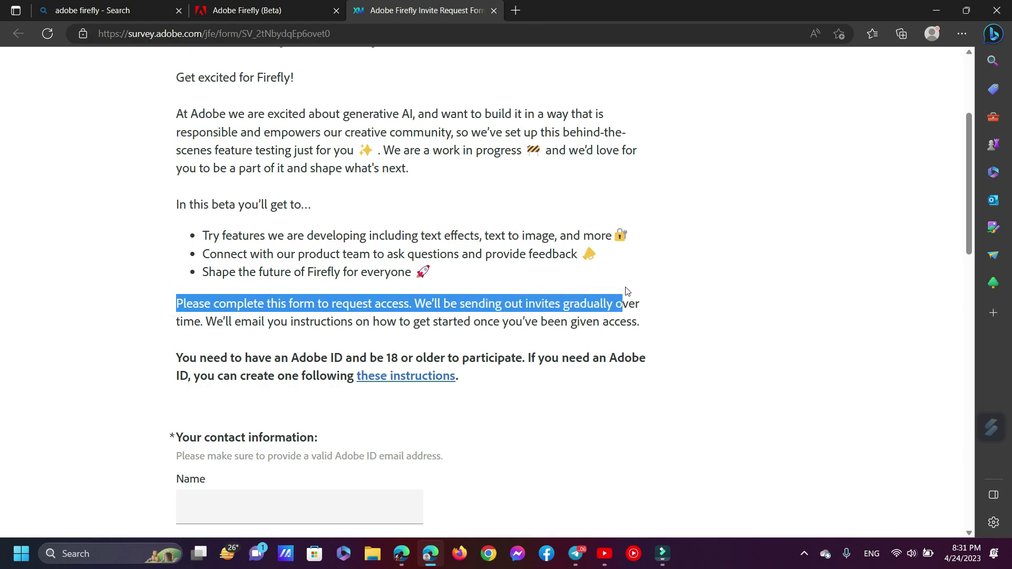
left_click_drag(687, 313, 683, 321)
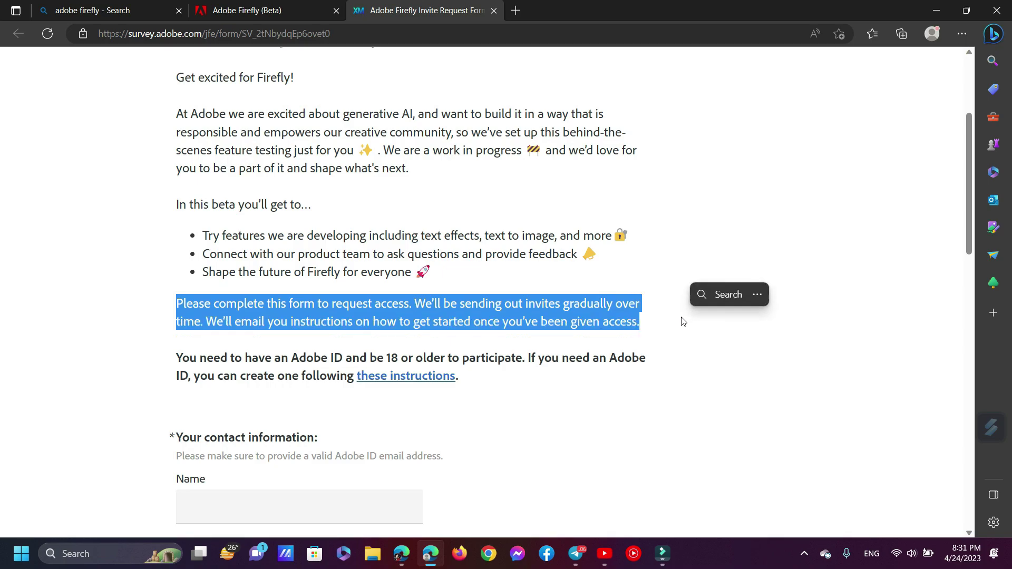
left_click(521, 310)
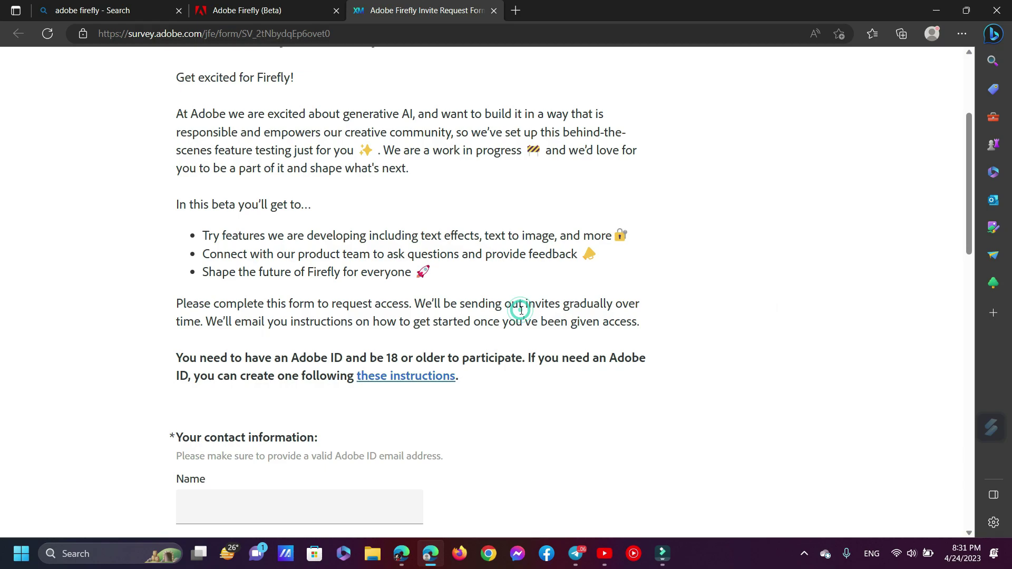
scroll(135, 355, "down", 6)
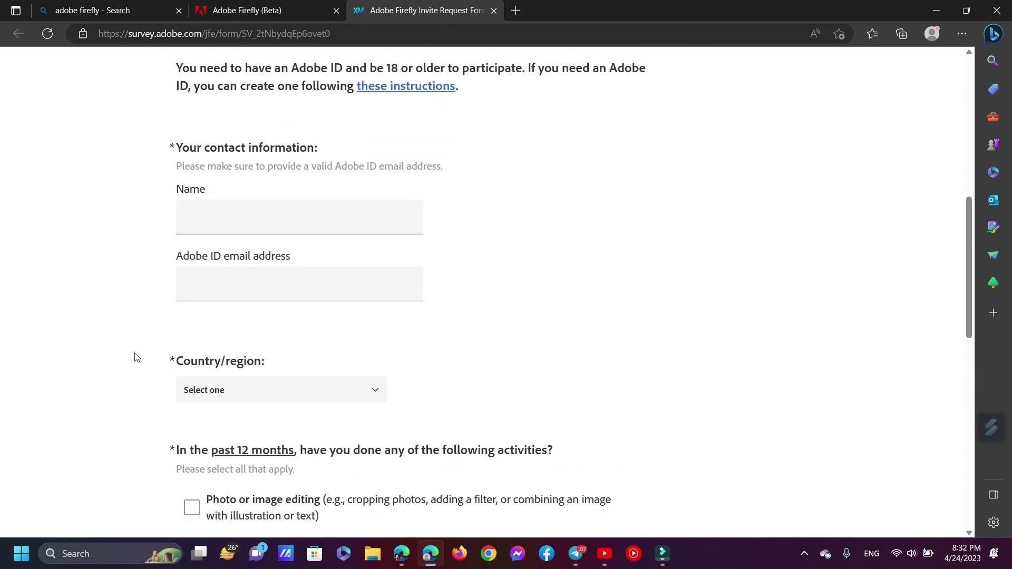
scroll(312, 192, "up", 1)
Enter the contact's full name and Adobe ID e-mail address in the form
left_click(312, 192)
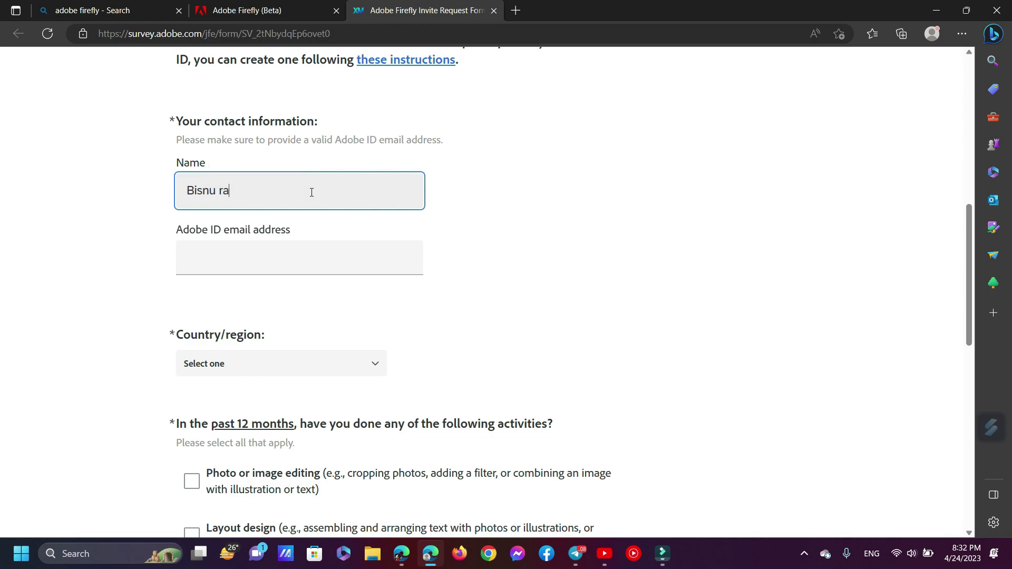
type("Ray")
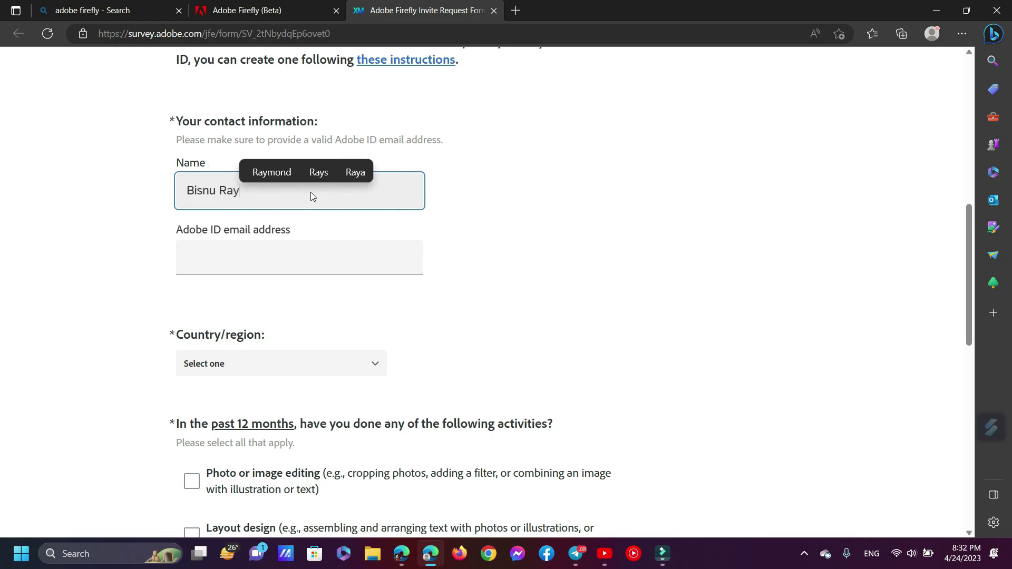
left_click(59, 256)
left_click(388, 267)
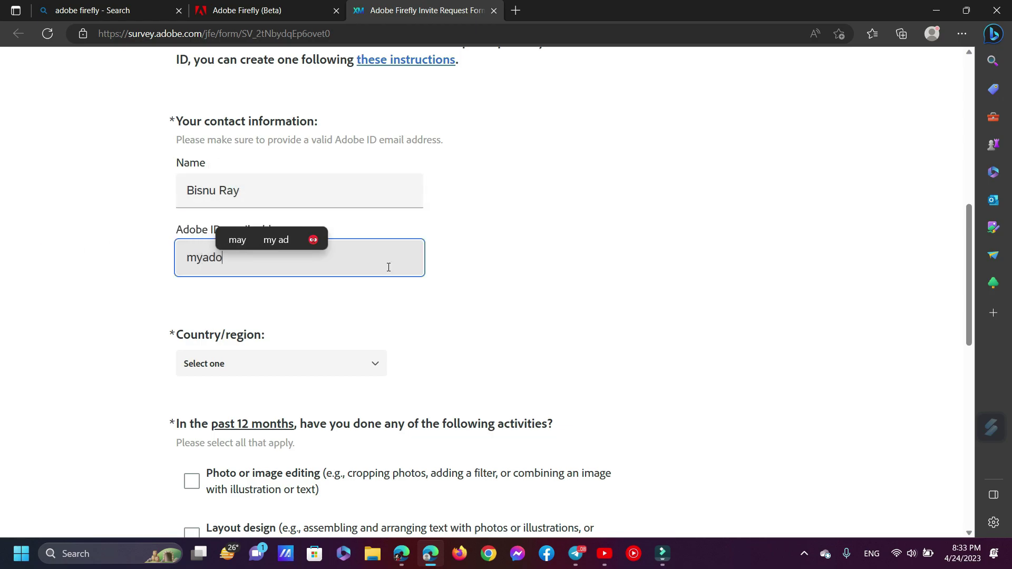
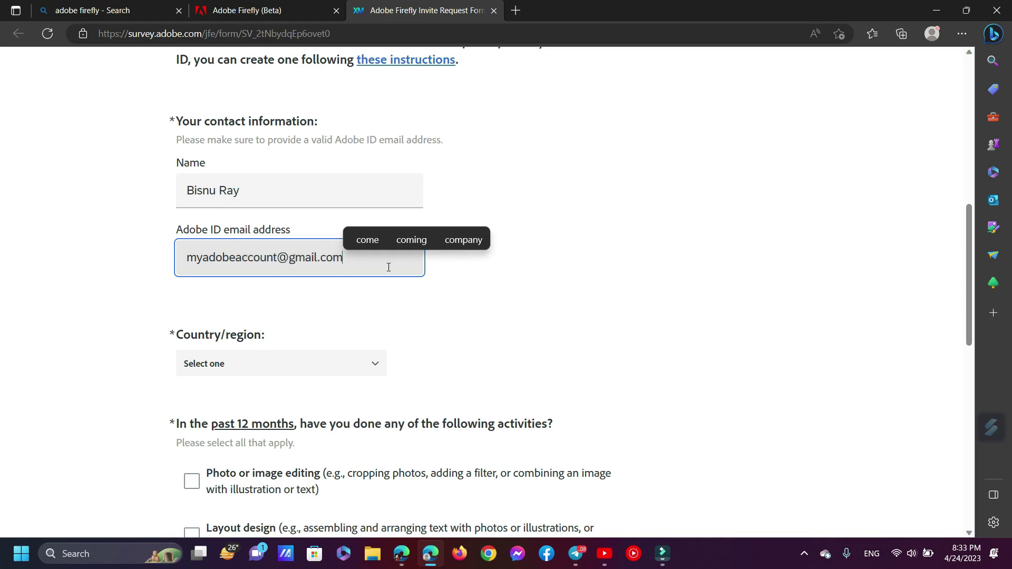
key("ctrl+a")
left_click(127, 244)
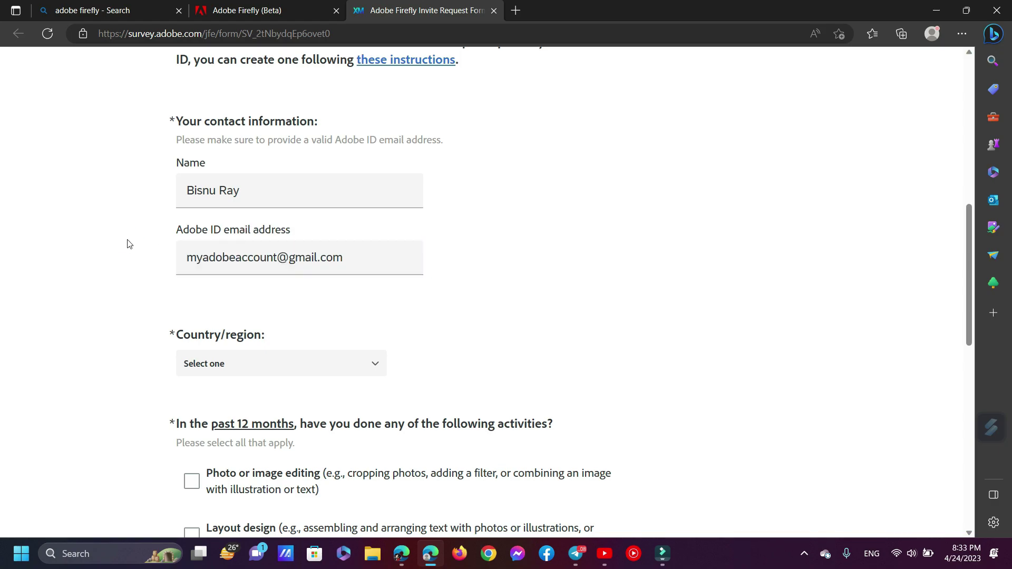
Set the Country/region dropdown to Bangladesh
left_click(288, 364)
scroll(305, 330, "down", 2)
scroll(305, 330, "down", 1)
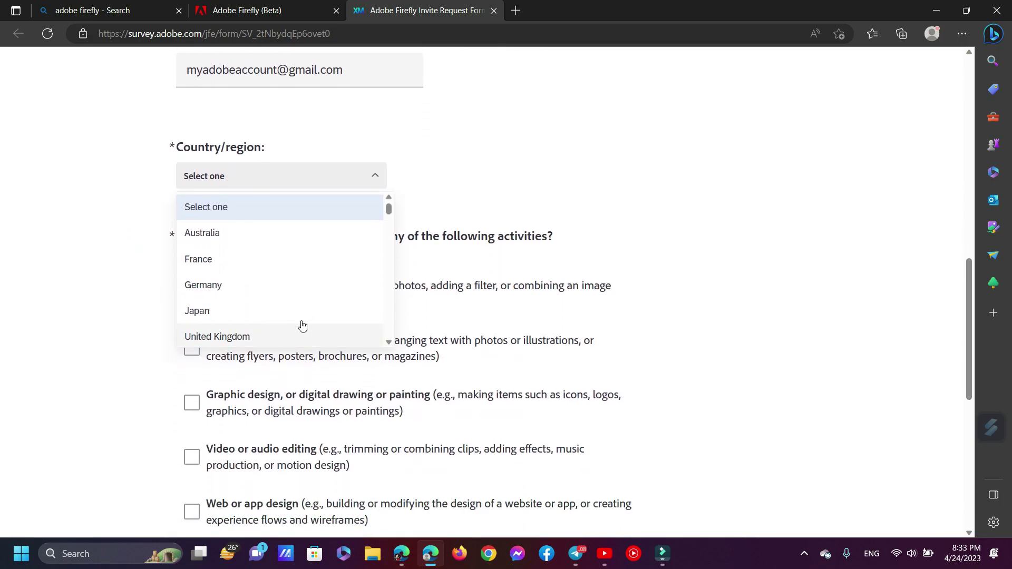
scroll(274, 294, "down", 2)
scroll(275, 296, "down", 5)
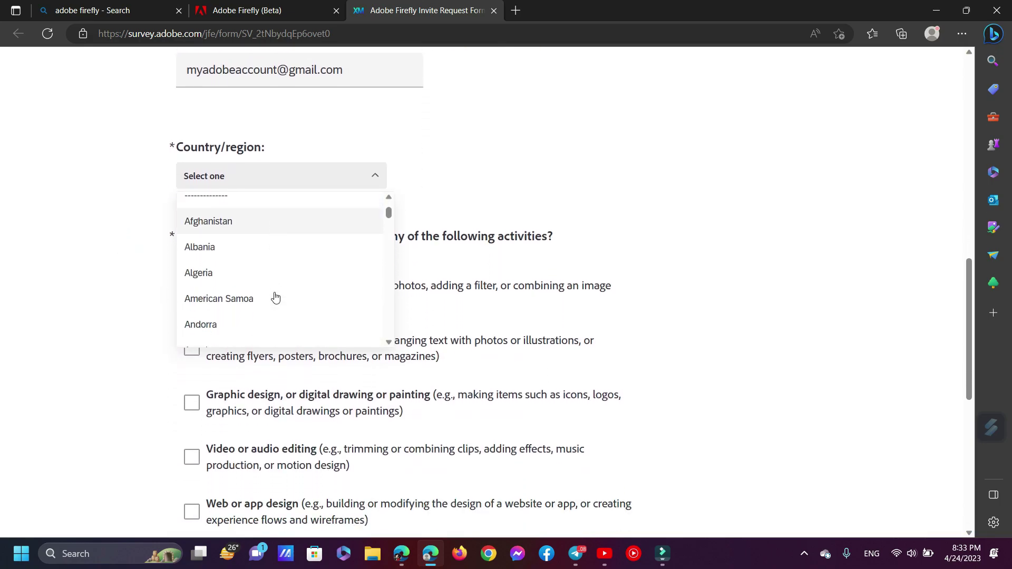
scroll(275, 297, "down", 3)
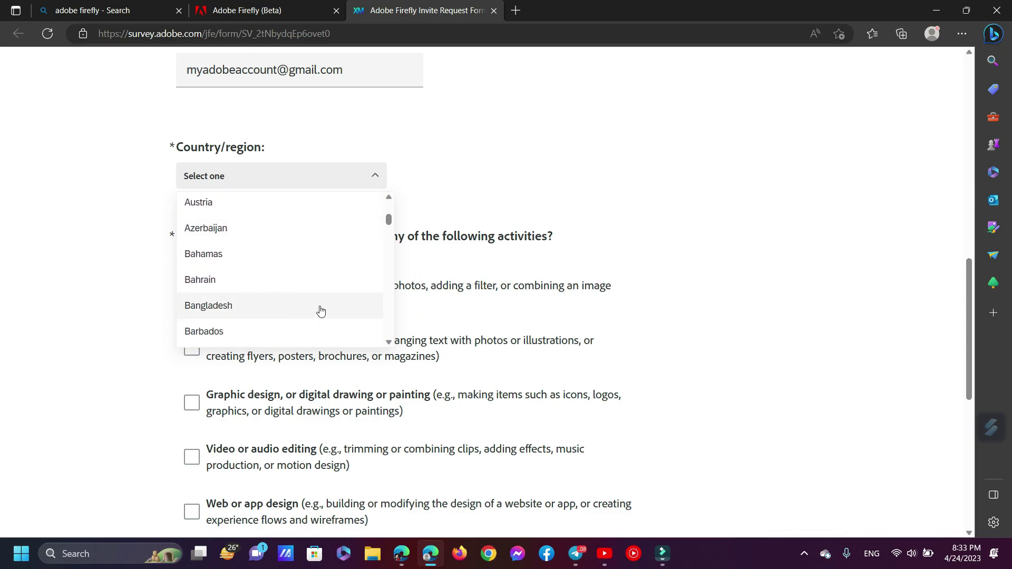
left_click(299, 312)
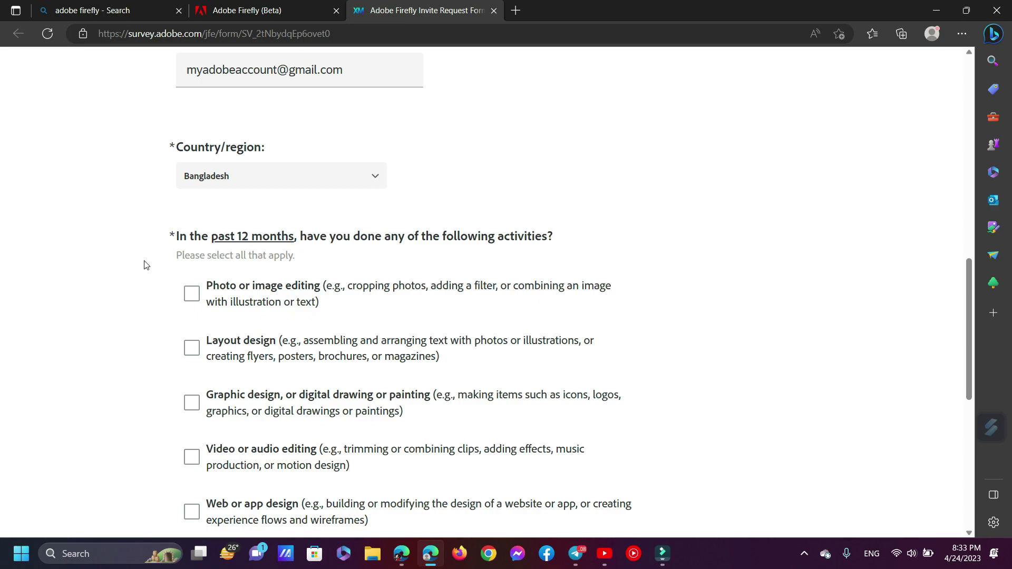
Tick Photo or image editing as a past-12-months activity and review the generative AI question
scroll(146, 265, "down", 3)
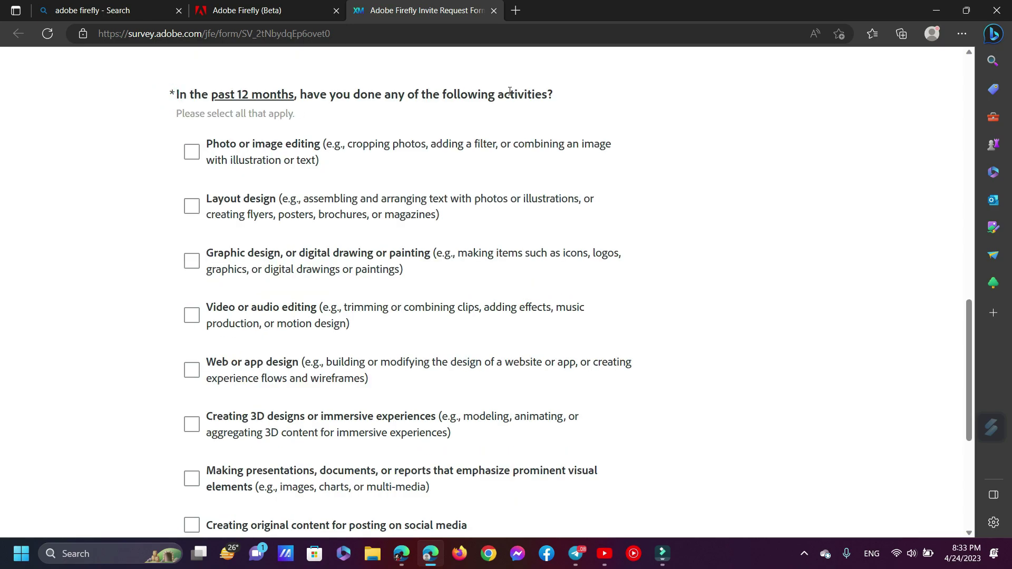
triple_click(467, 96)
left_click(381, 56)
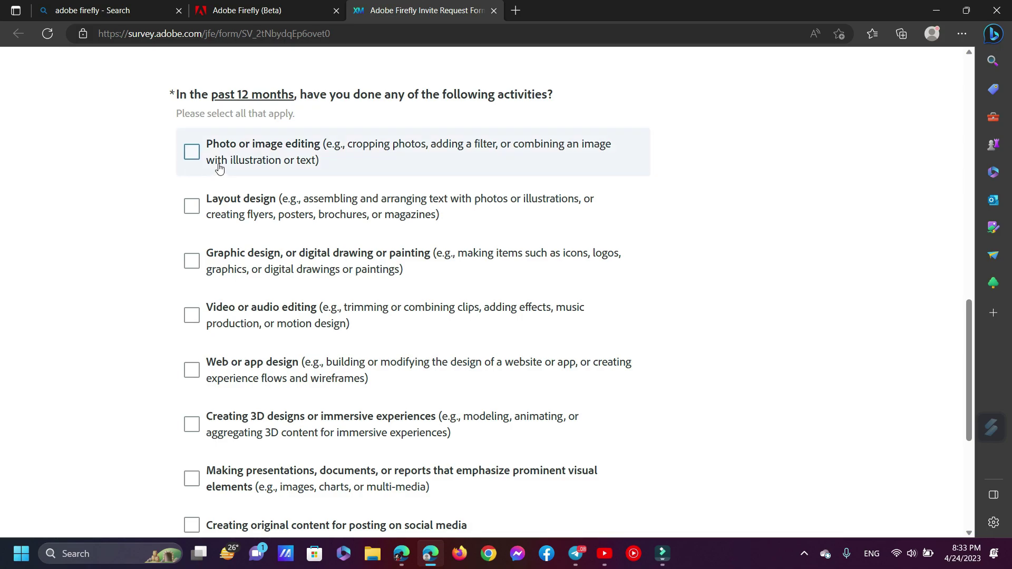
left_click(193, 153)
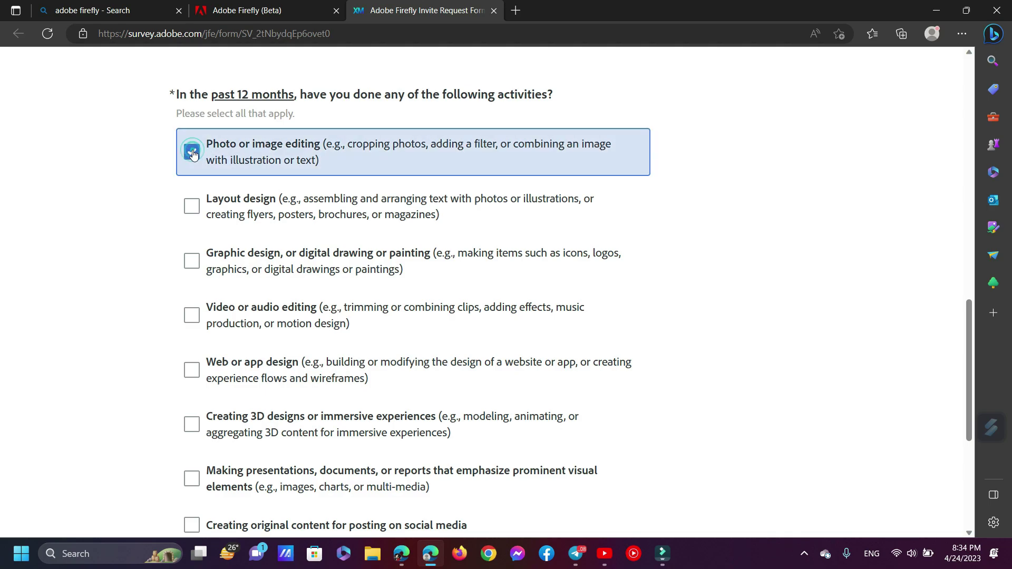
scroll(264, 182, "down", 4)
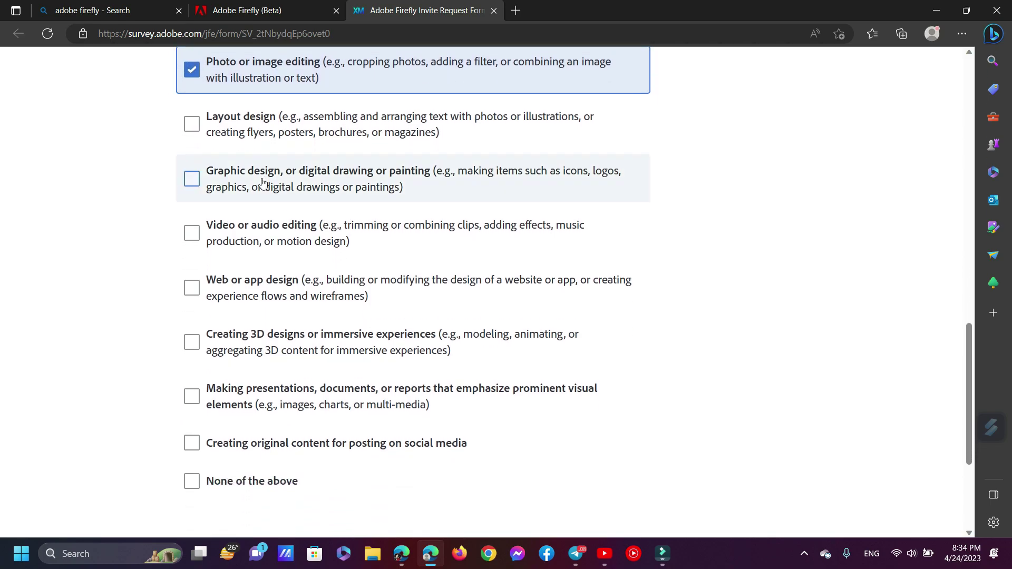
scroll(263, 183, "down", 2)
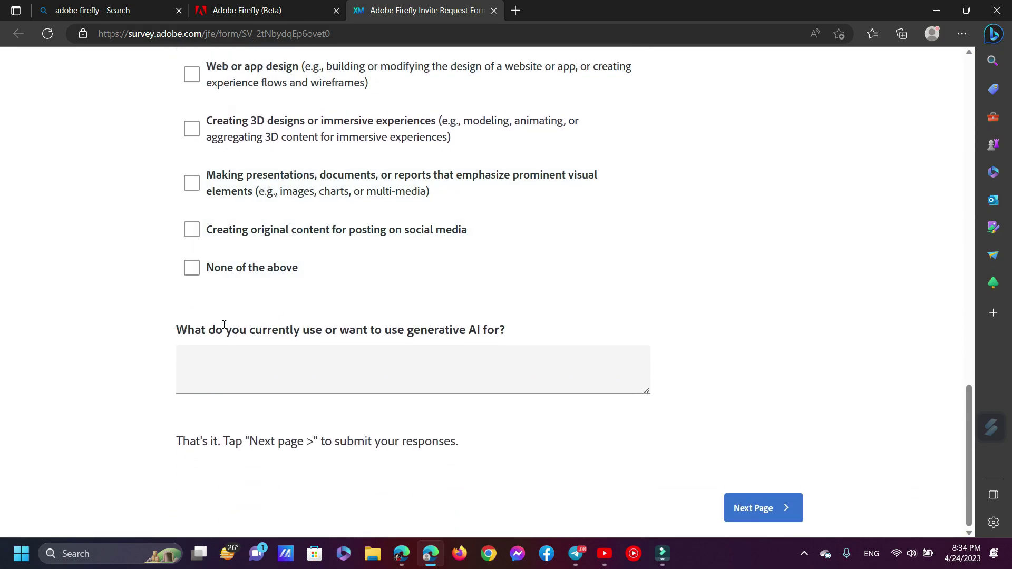
left_click_drag(184, 332, 522, 341)
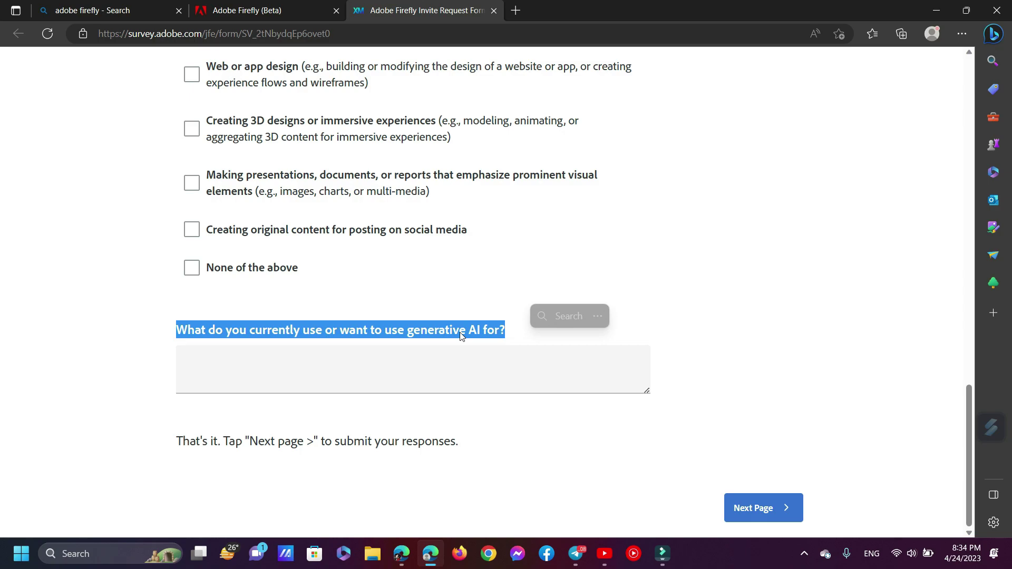
Write the answer to the generative AI question, zooming in and enlarging the answer box
left_click(310, 374)
key("ctrl+plus")
key("ctrl+plus")
key("ctrl+plus")
key("ctrl+plus")
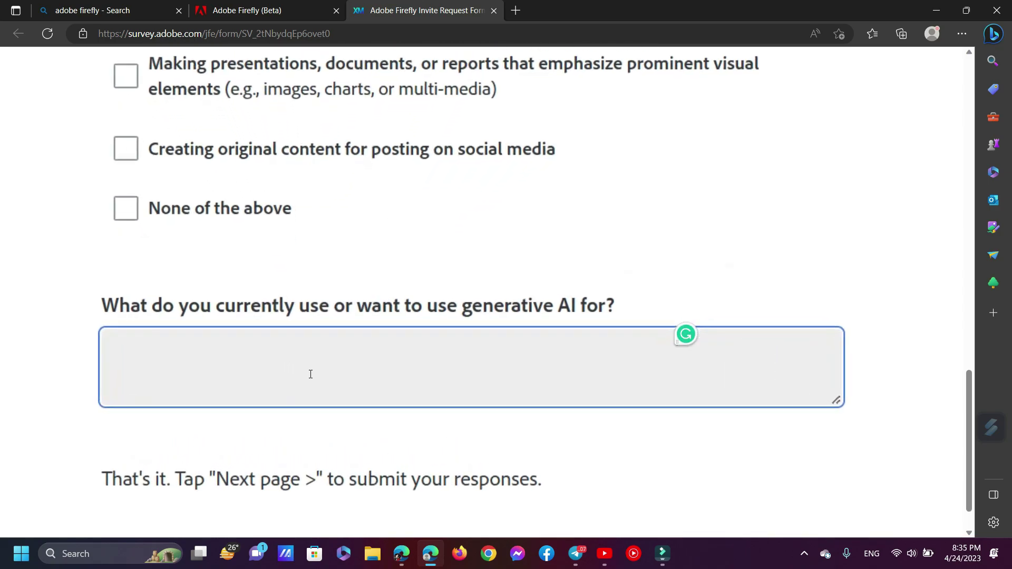
scroll(311, 374, "down", 2)
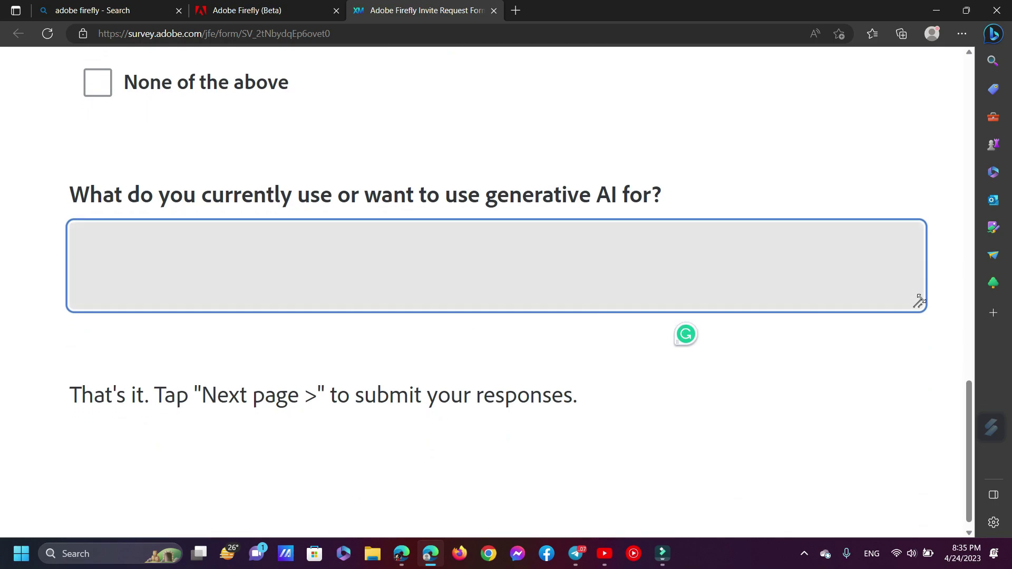
left_click_drag(918, 303, 917, 345)
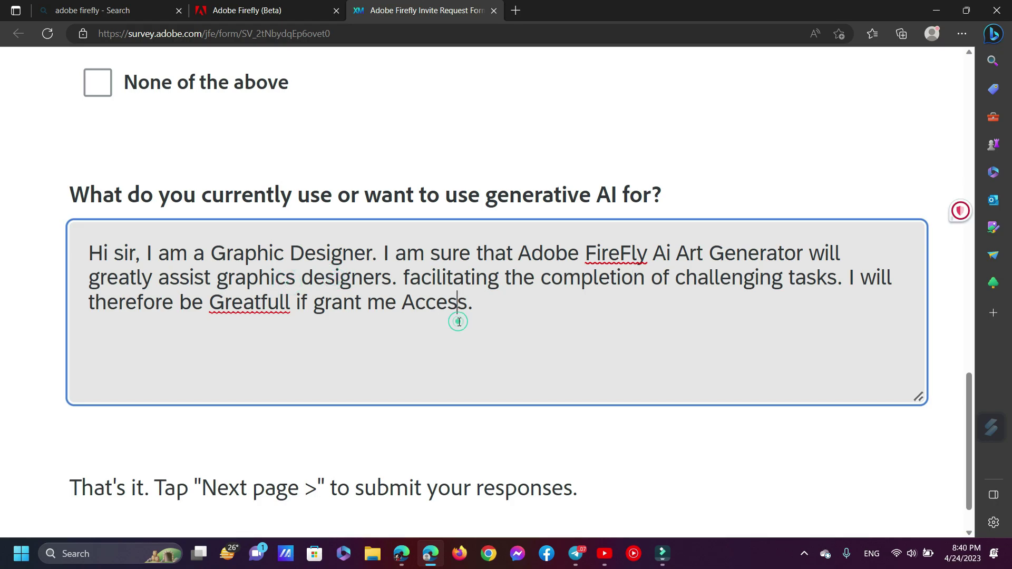
key("ctrl+a")
left_click(300, 257)
scroll(466, 326, "down", 3)
scroll(468, 330, "down", 5)
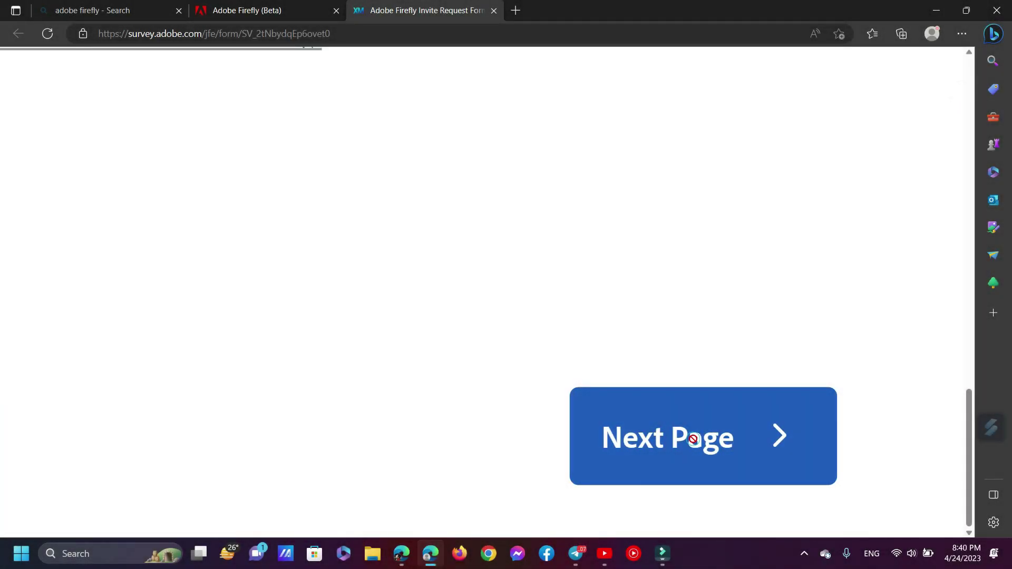
Submit the invite request form and select the thank-you heading and paragraph
left_click(695, 444)
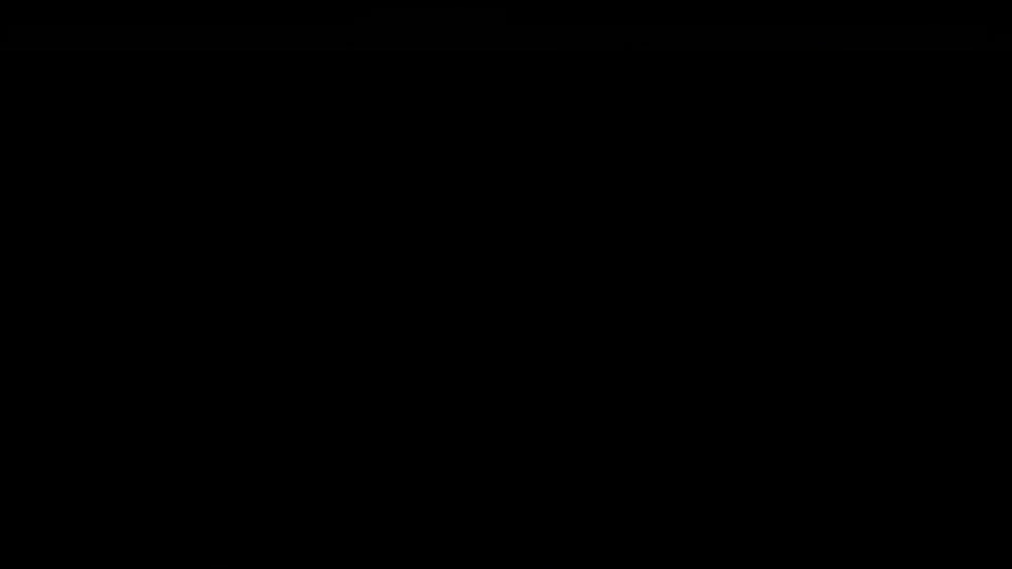
left_click_drag(357, 227, 644, 217)
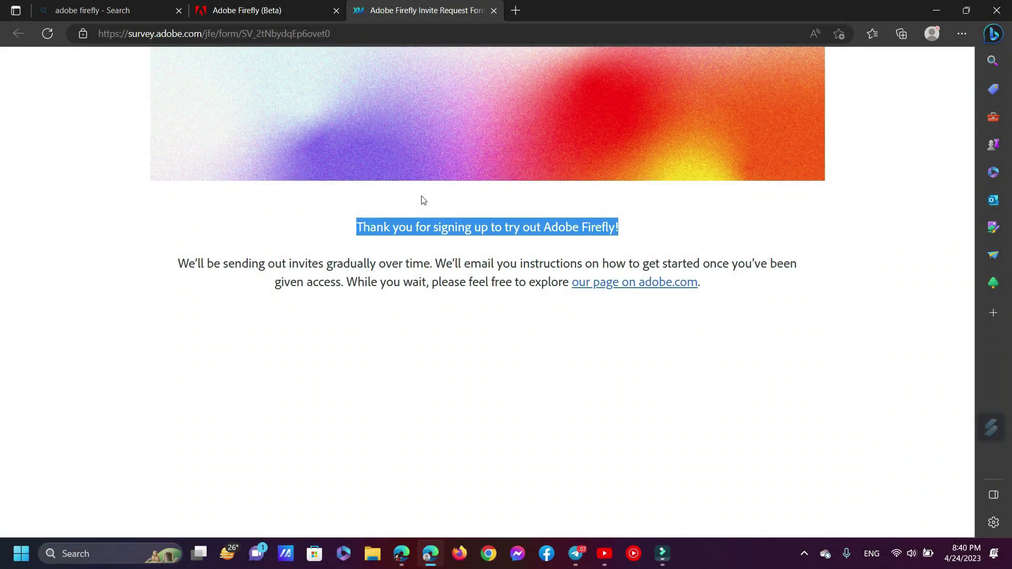
left_click_drag(160, 261, 733, 308)
Open Adobe's 'It's time to try out Adobe Firefly' email and scroll to its Firefly links
left_click(410, 213)
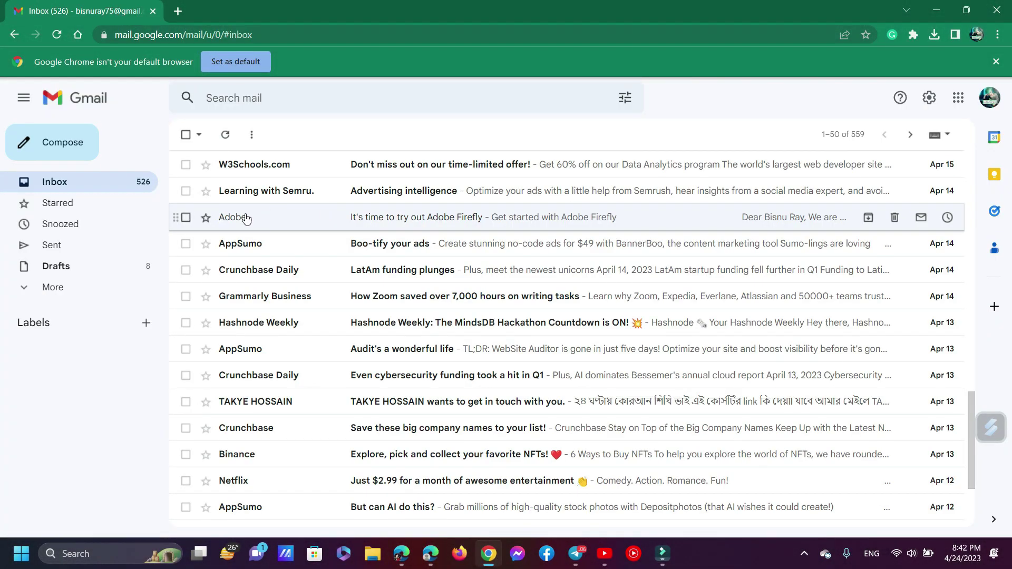
left_click(312, 220)
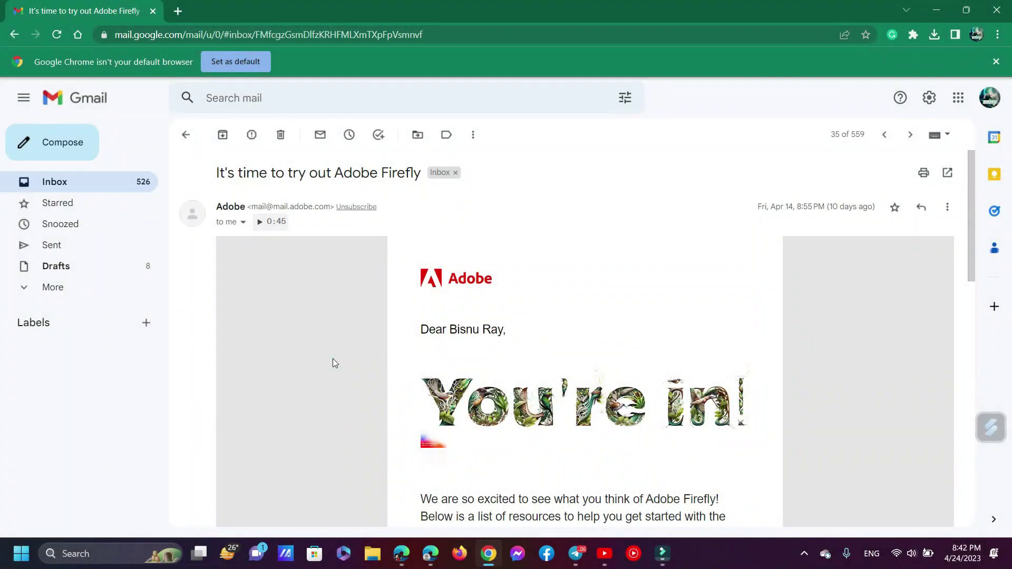
scroll(333, 358, "down", 2)
triple_click(439, 256)
left_click(439, 256)
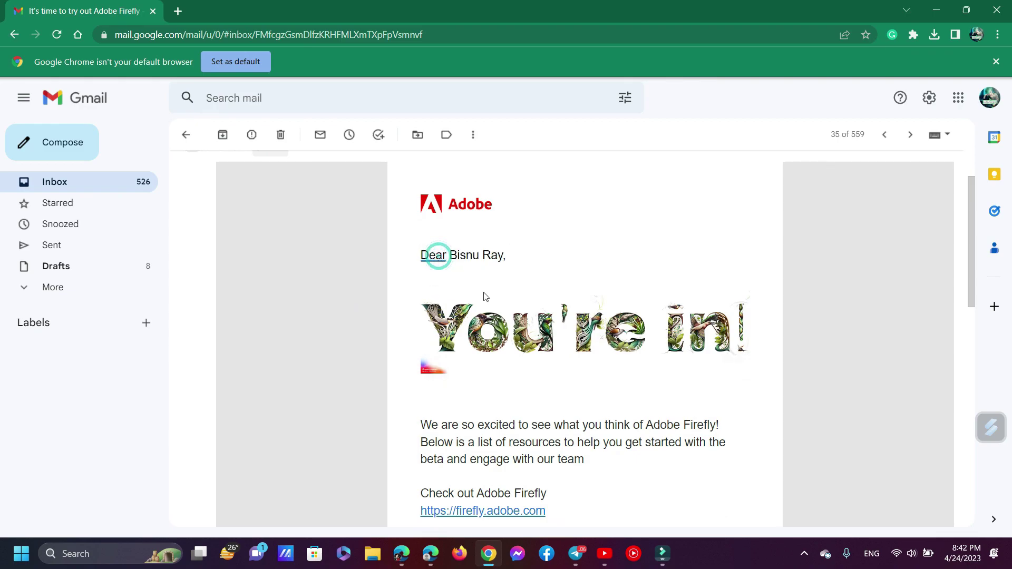
scroll(504, 368, "down", 1)
scroll(504, 370, "down", 5)
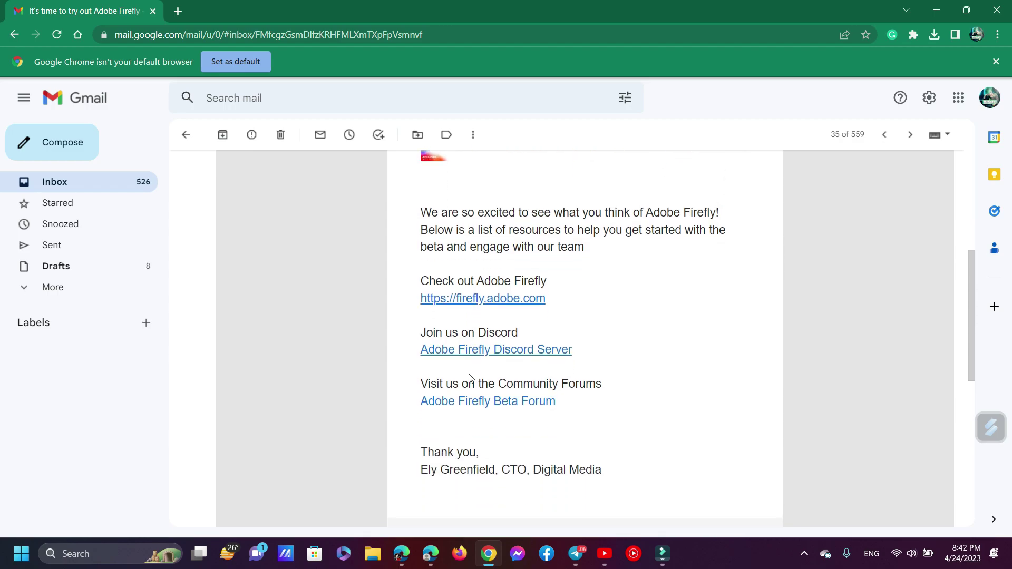
scroll(527, 453, "up", 3)
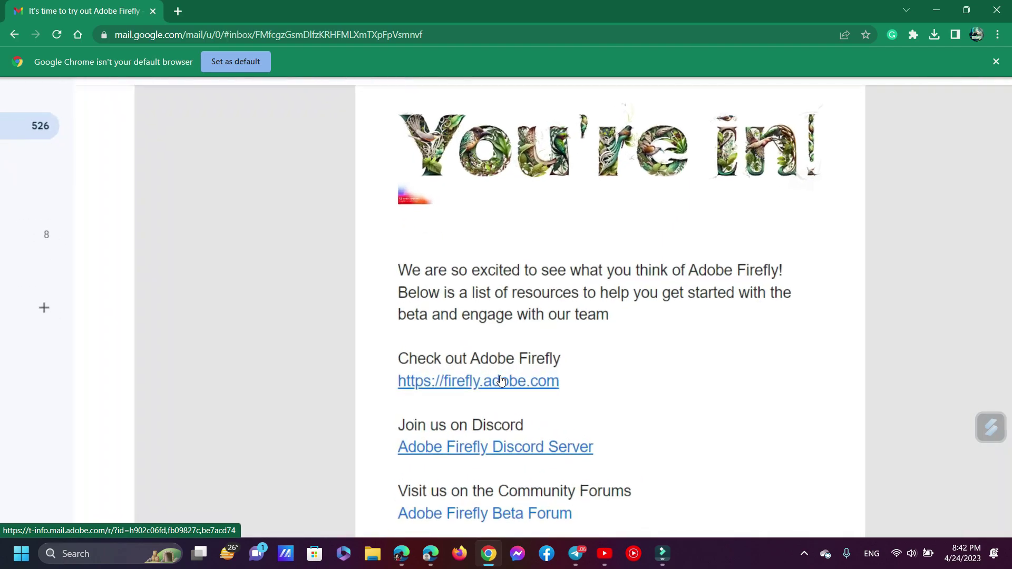
Follow the email's firefly.adobe.com link and open the Text to image generator
left_click(432, 387)
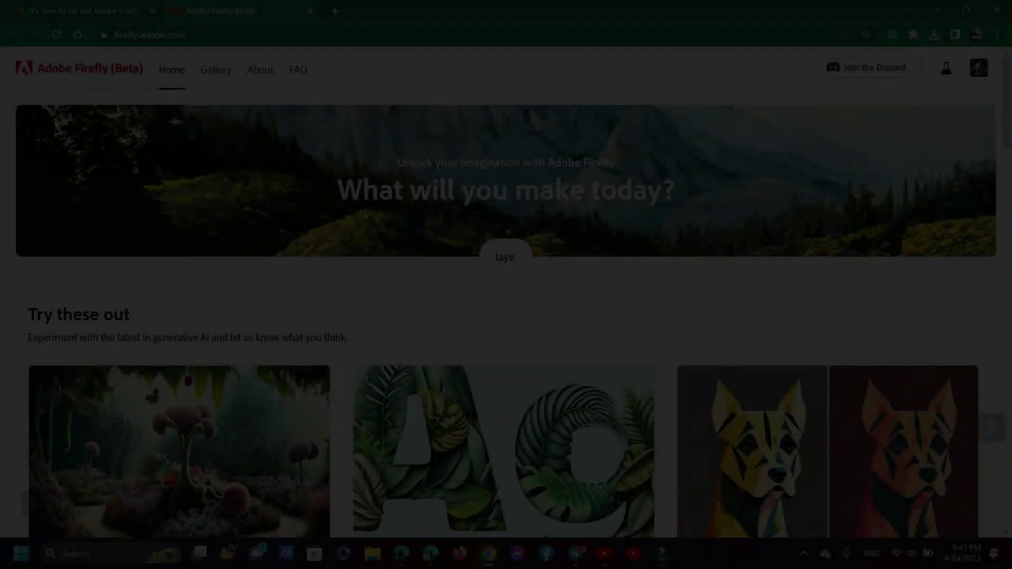
scroll(364, 214, "down", 3)
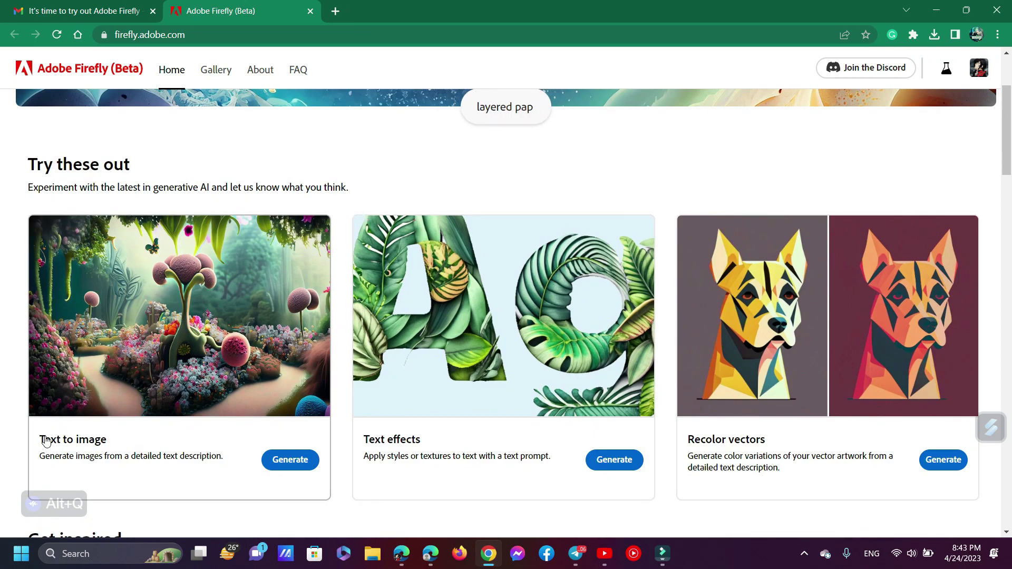
scroll(222, 378, "down", 2)
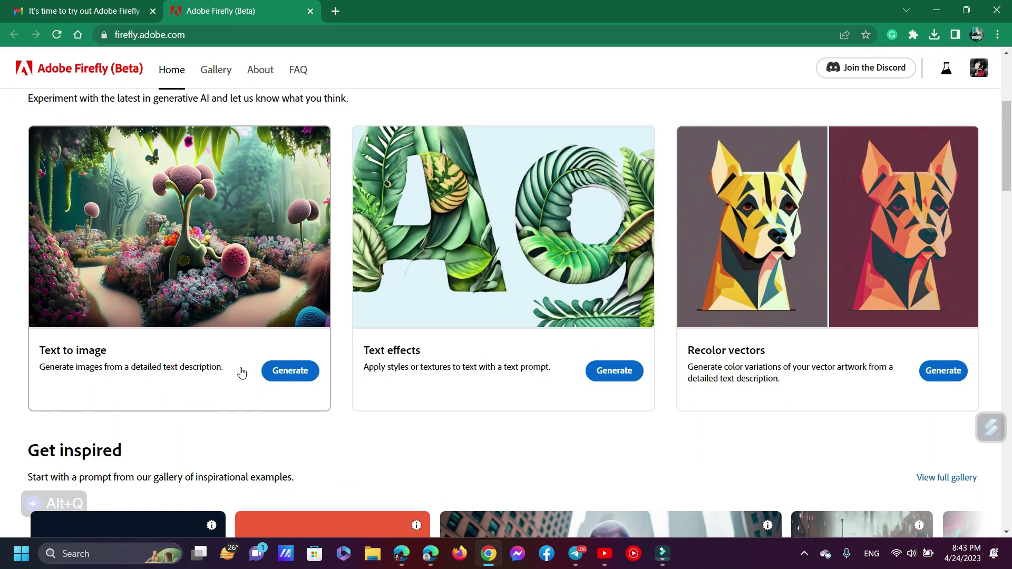
scroll(241, 372, "up", 5)
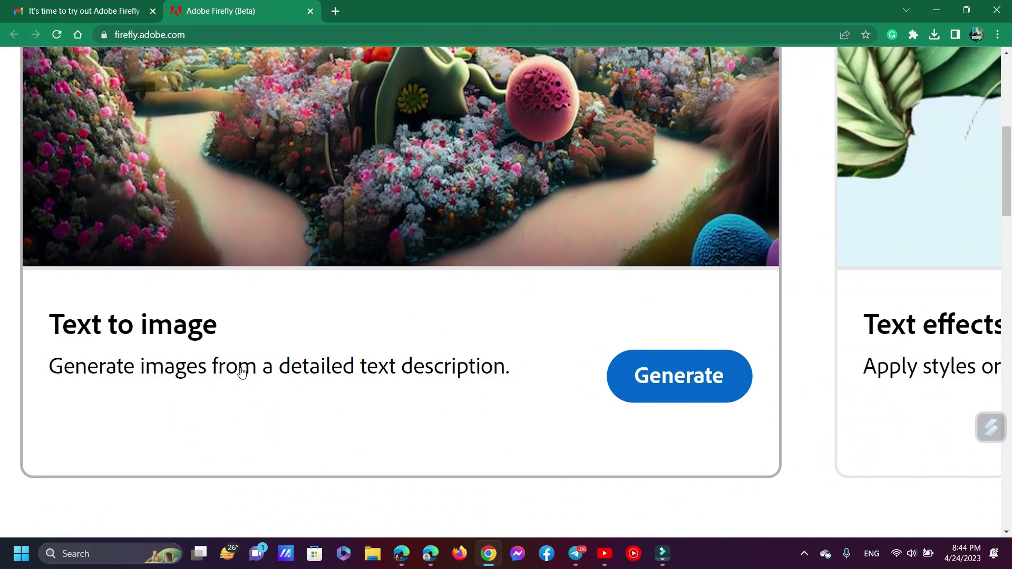
scroll(242, 373, "up", 2)
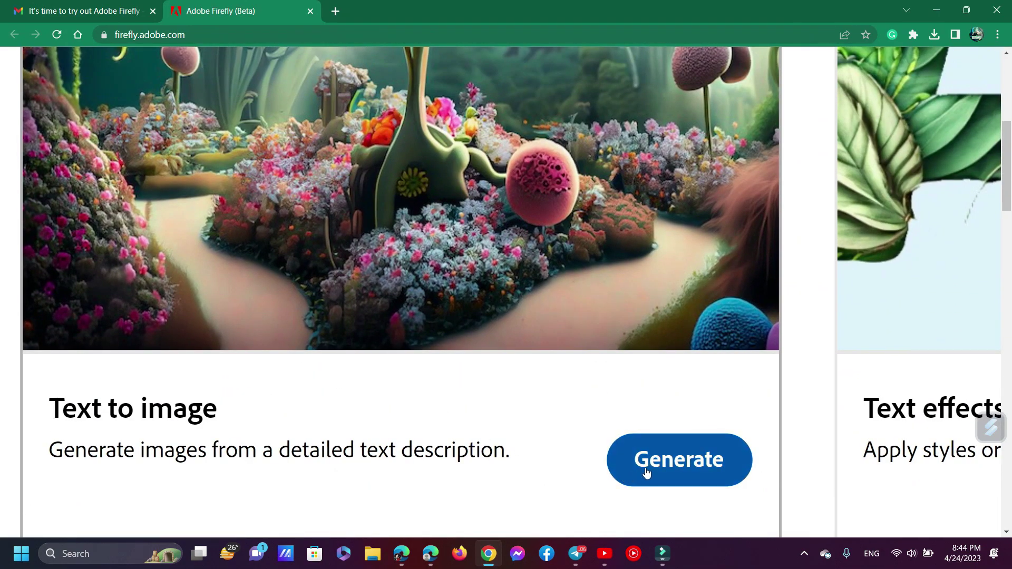
left_click(646, 470)
scroll(336, 503, "up", 5)
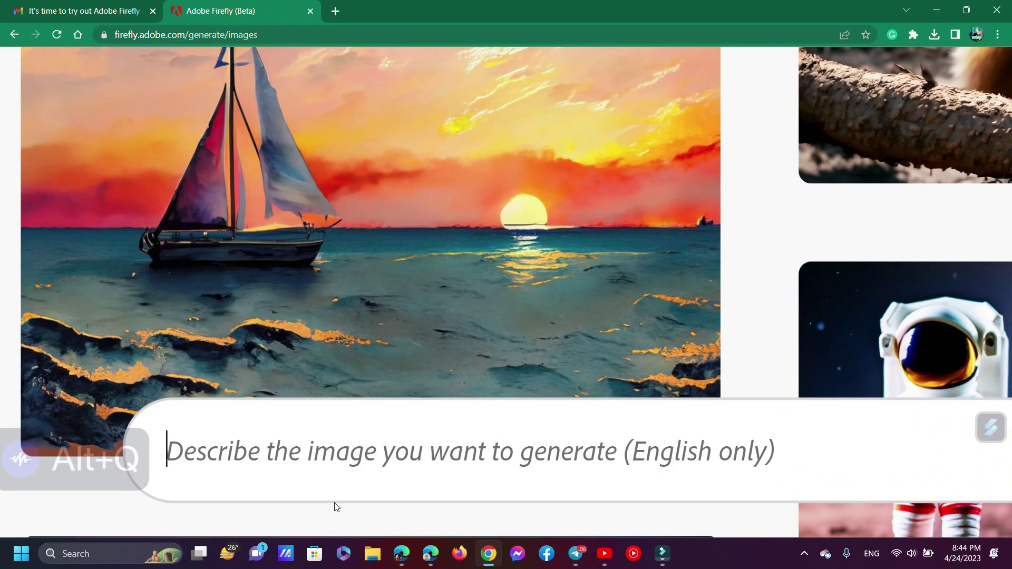
Enter the cute cat, Rose Gold, diamond-and-jewels prompt, fix its typos and generate
type("a")
key("BackSpace")
type("cur")
key("BackSpace")
type("te")
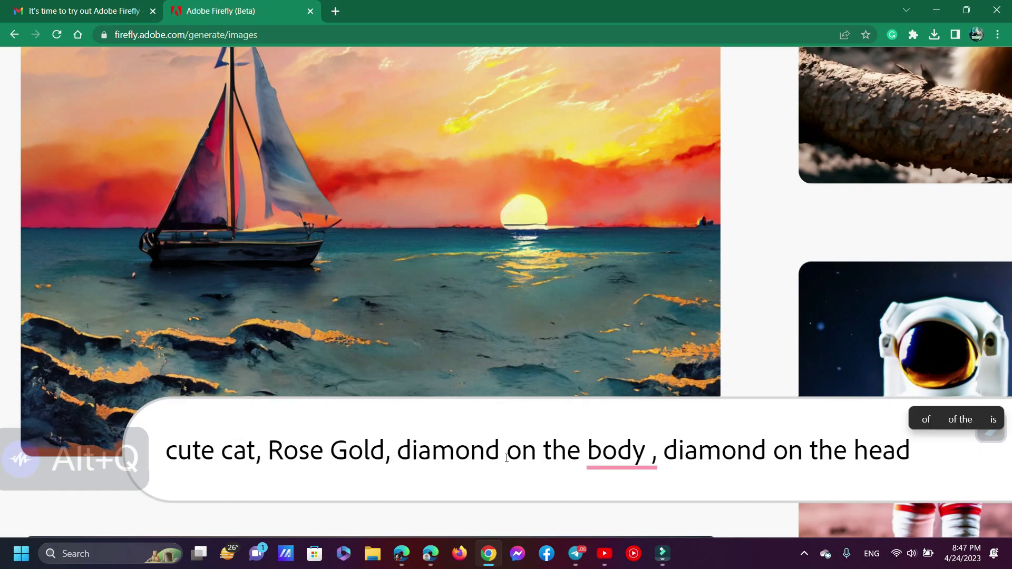
type("ex+")
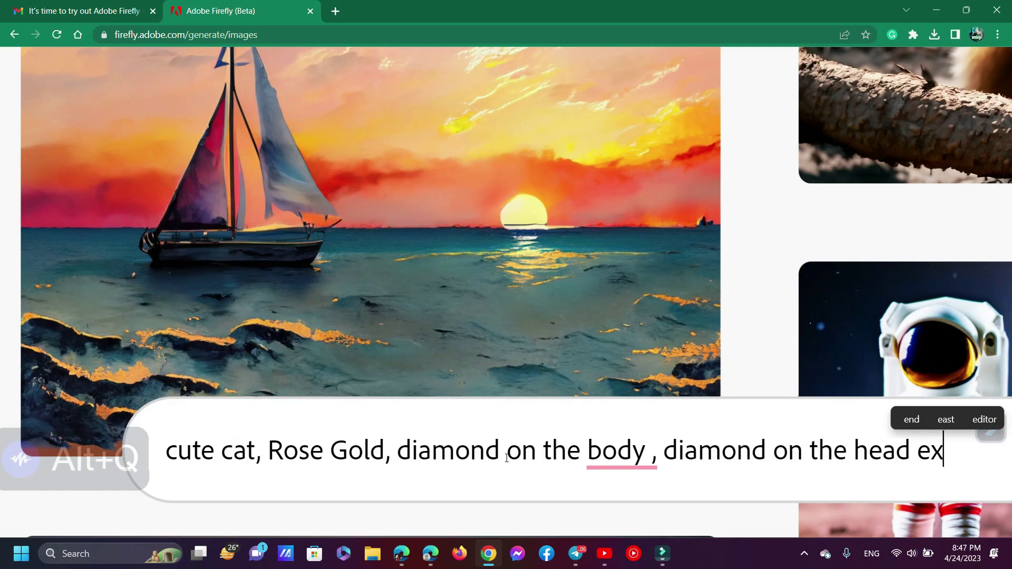
key("BackSpace")
key("BackSpace")
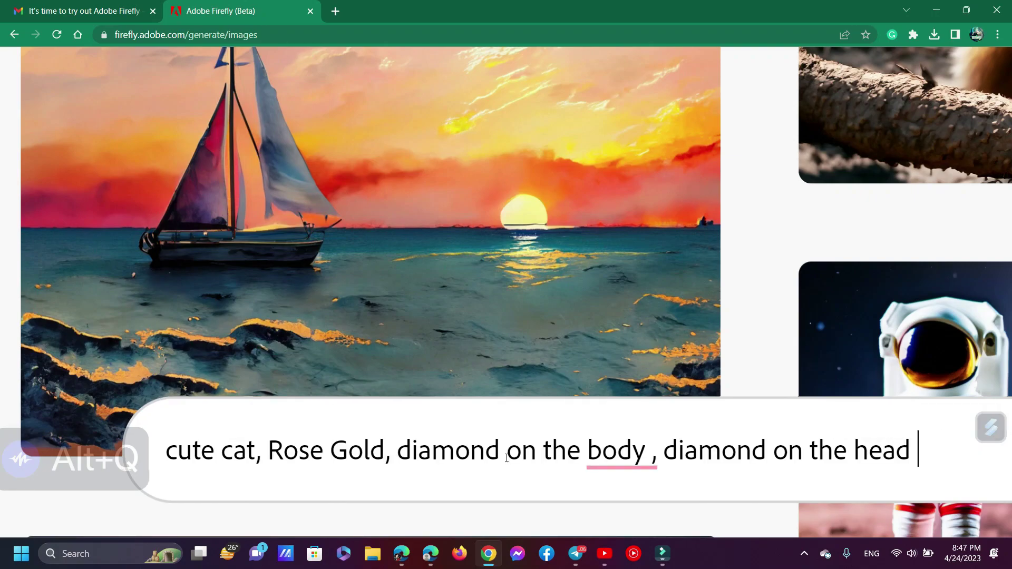
type("xpensive beautiful colored jewels, luxury product ornament , elegant , sun lighting ,")
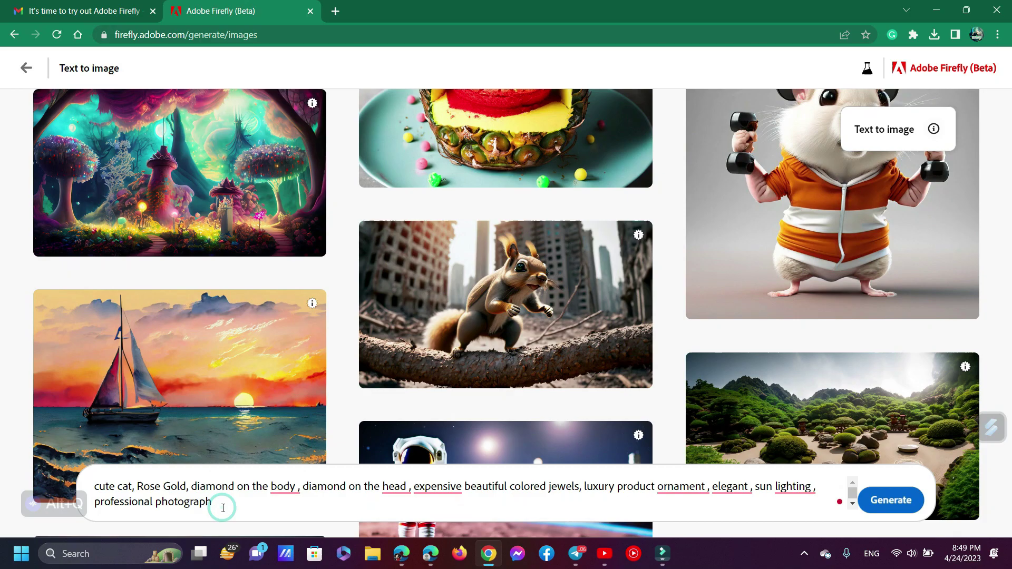
key("ctrl+a")
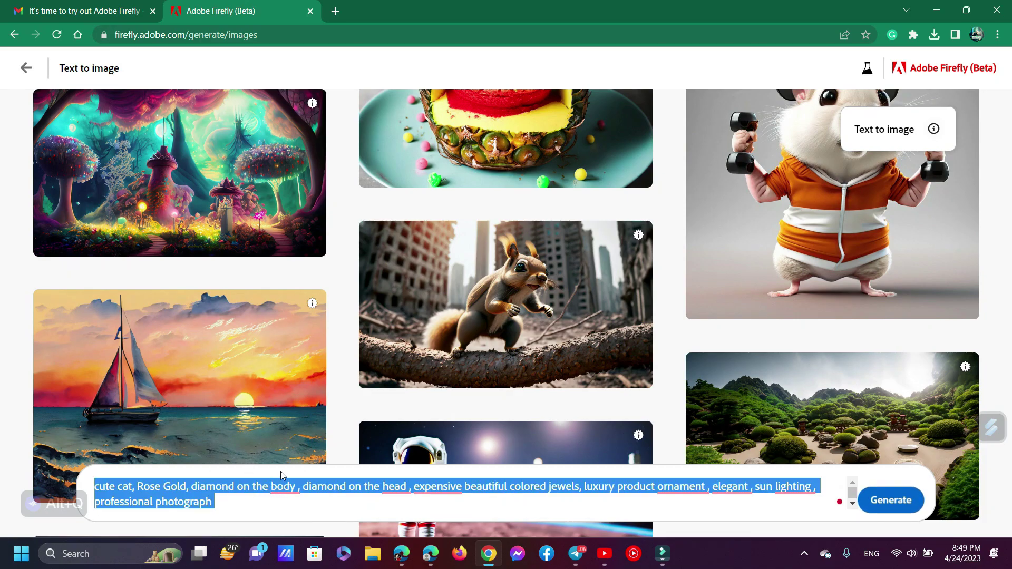
left_click(385, 484)
left_click(396, 416)
left_click(879, 502)
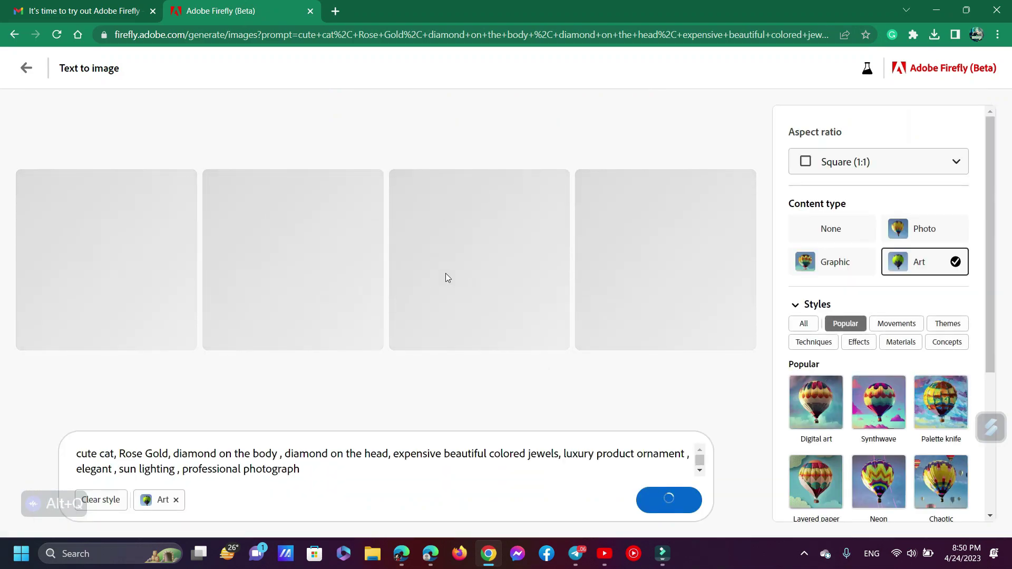
Select the prompt once the four cat images render, then return to the Text to image gallery
triple_click(303, 467)
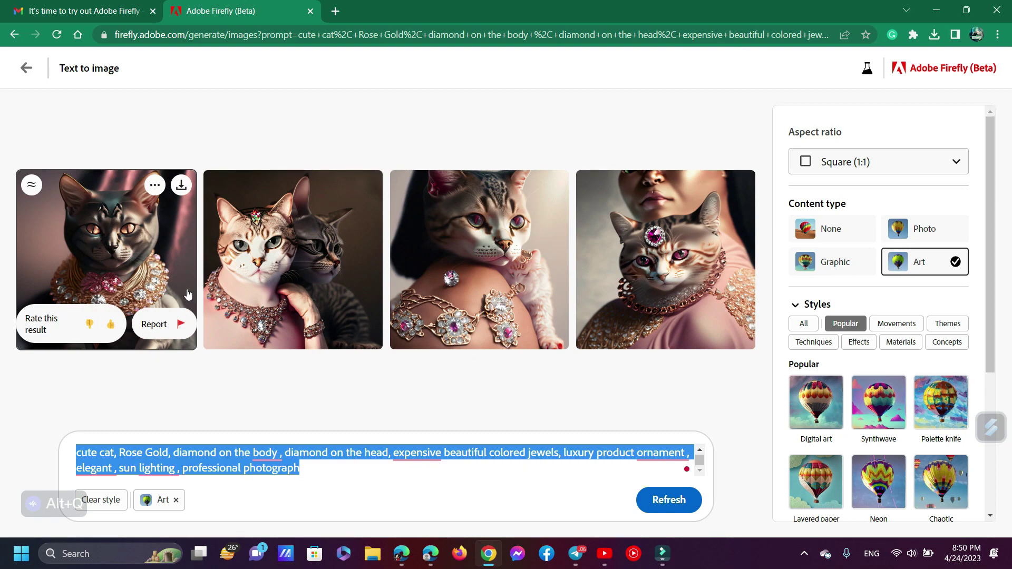
left_click(26, 68)
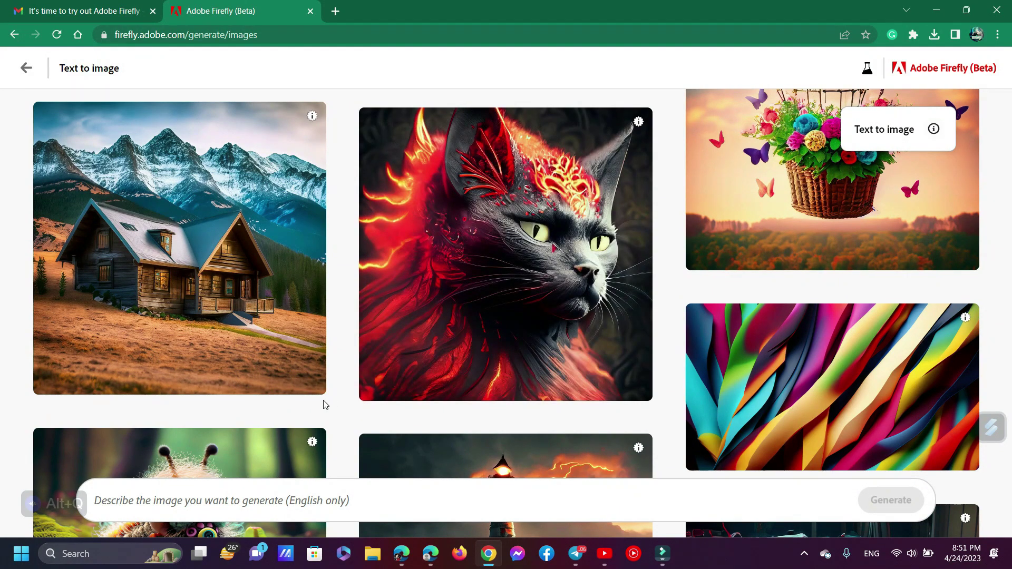
scroll(660, 338, "down", 3)
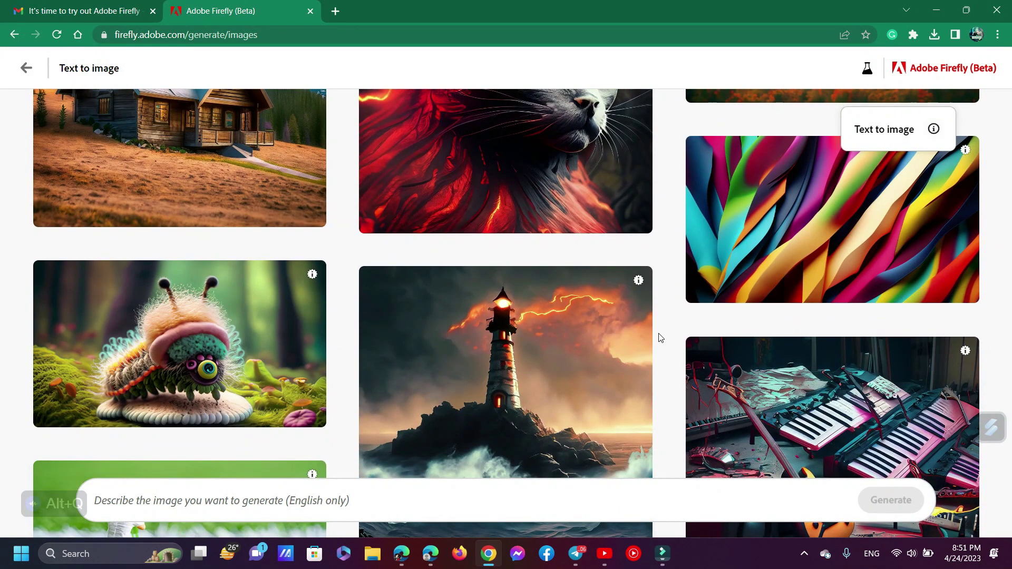
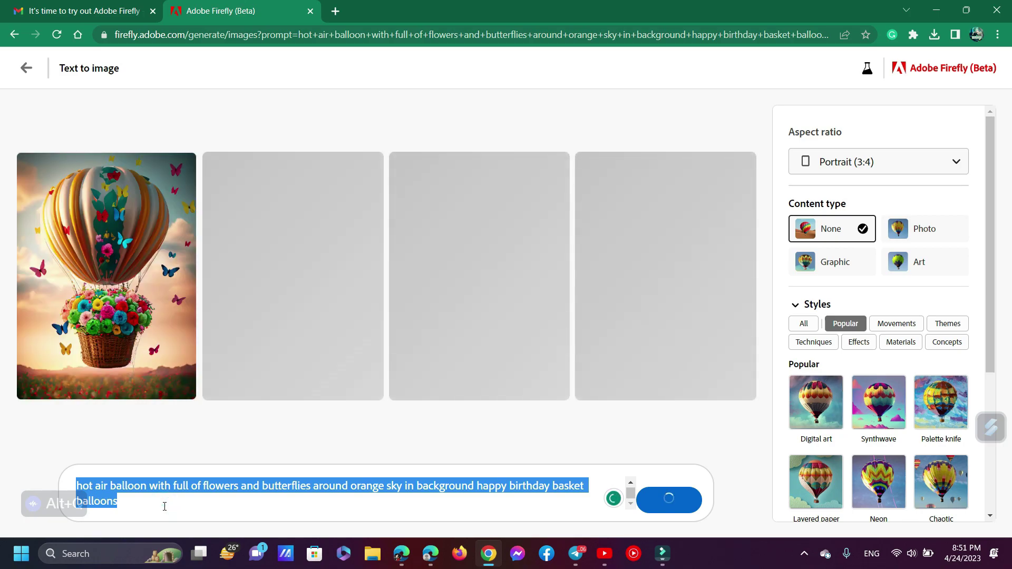
Select the word 'balloons' in the hot air balloon prompt
double_click(164, 506)
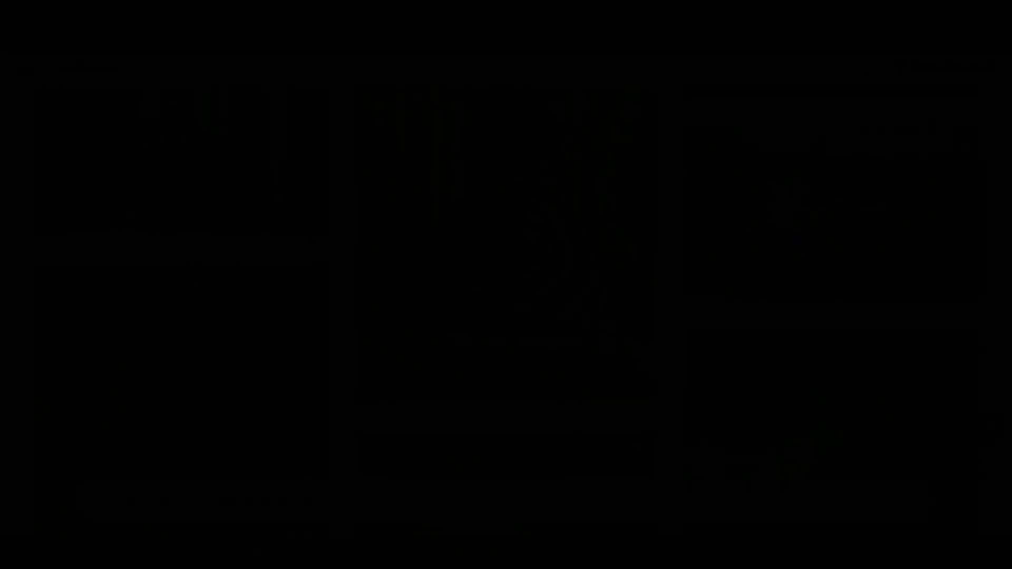
Generate images from the prompt 'a bmw car in a garden', fixing the 'gradenn' typo
scroll(228, 383, "down", 4)
scroll(228, 383, "down", 6)
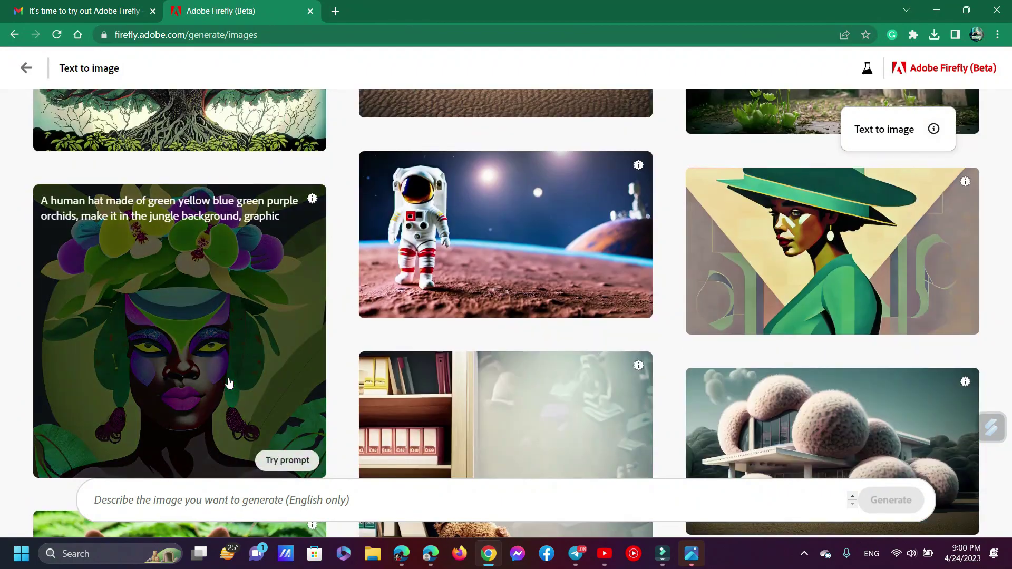
left_click(239, 500)
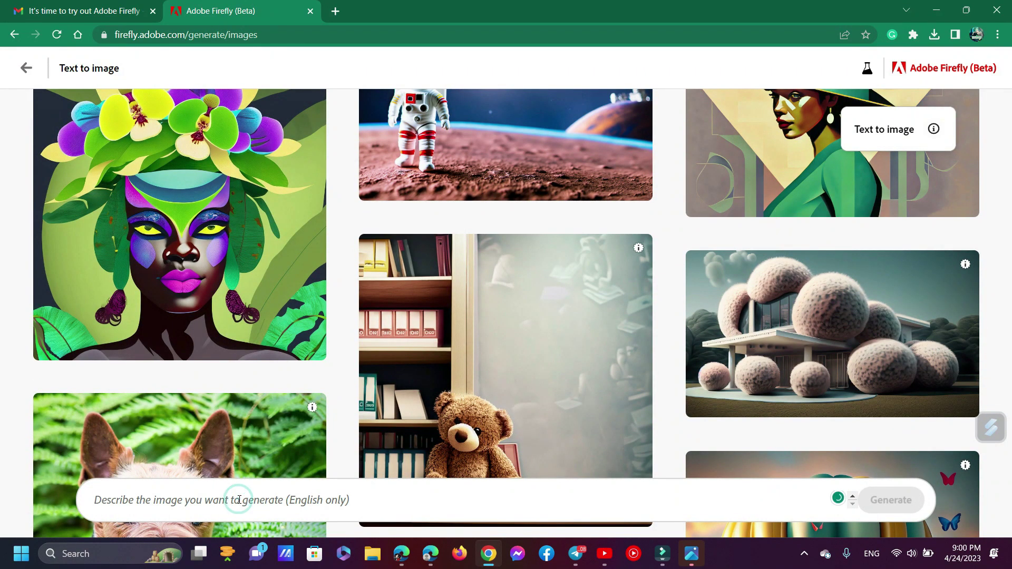
type("a bmw ")
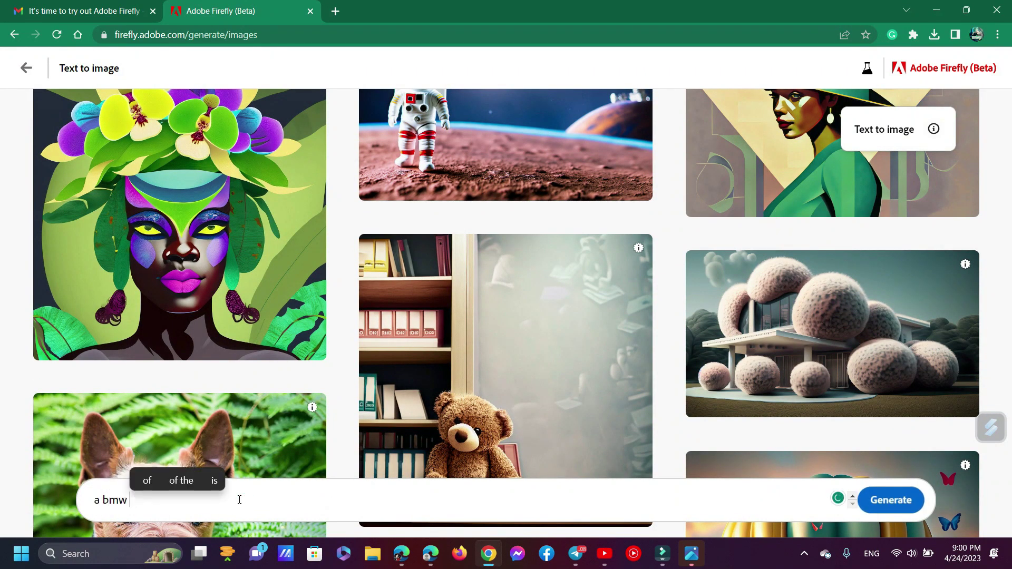
type("car in a ")
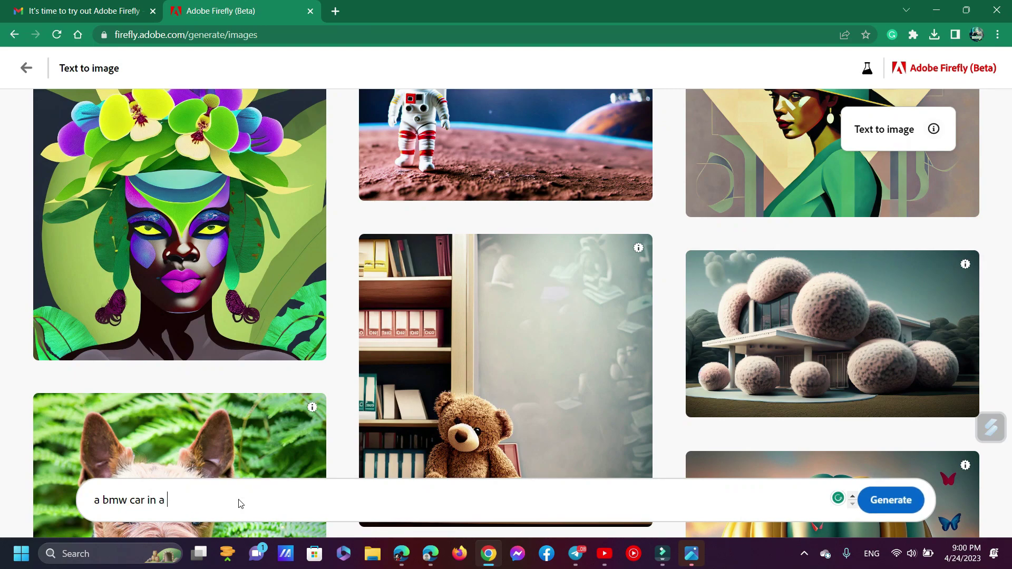
type("gradenn")
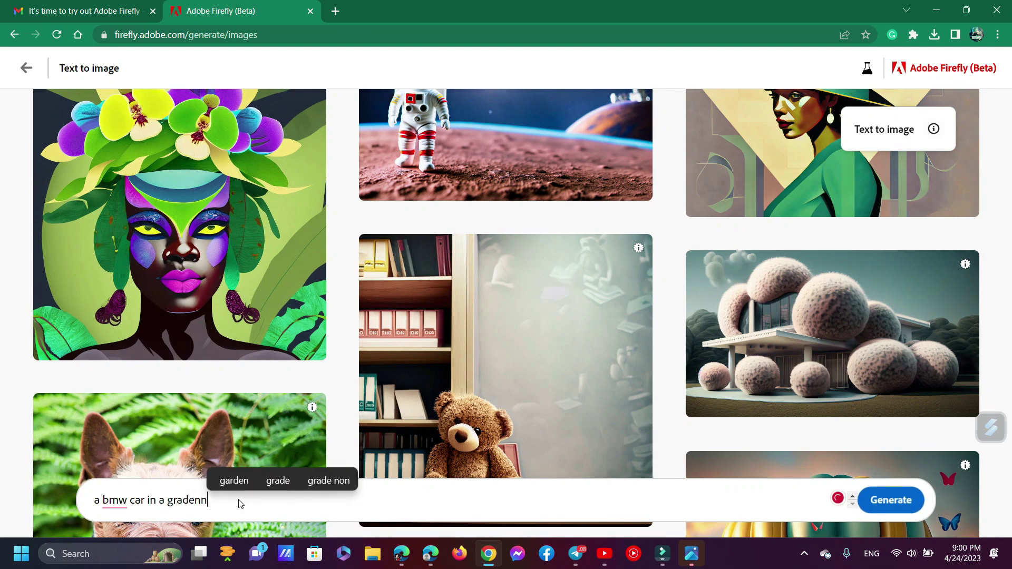
key("BackSpace")
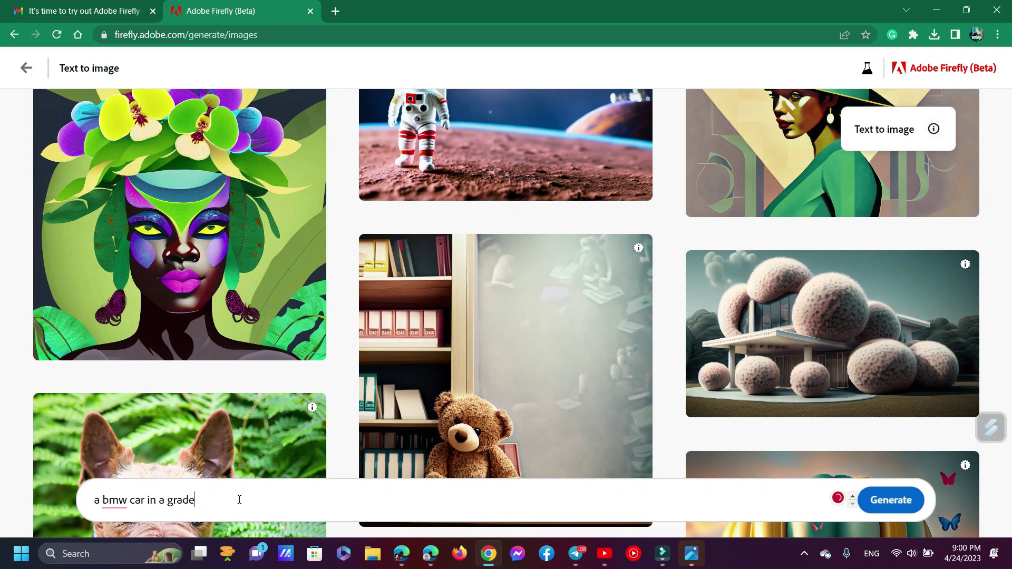
left_click(226, 479)
key("Return")
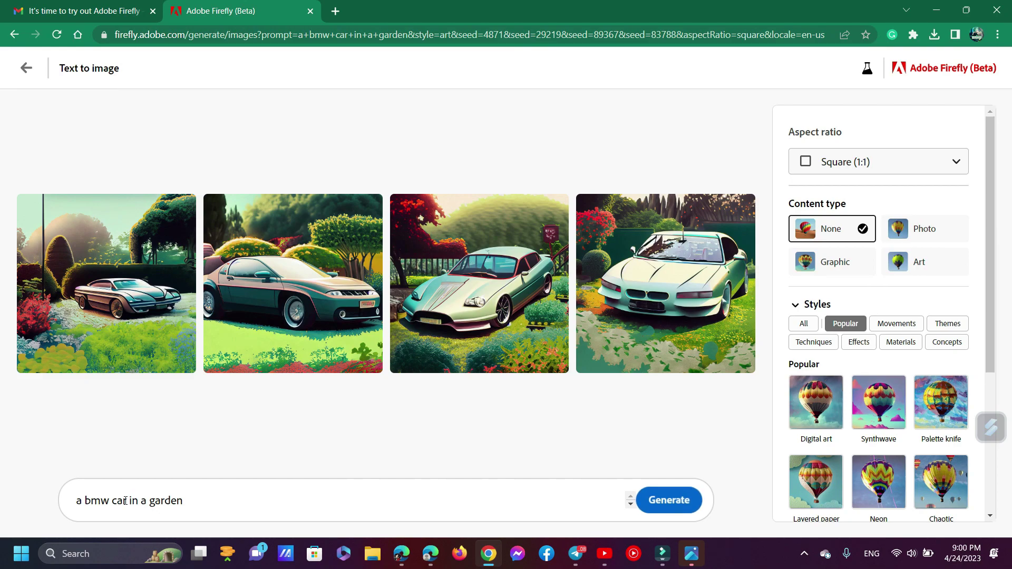
mouse_move(134, 310)
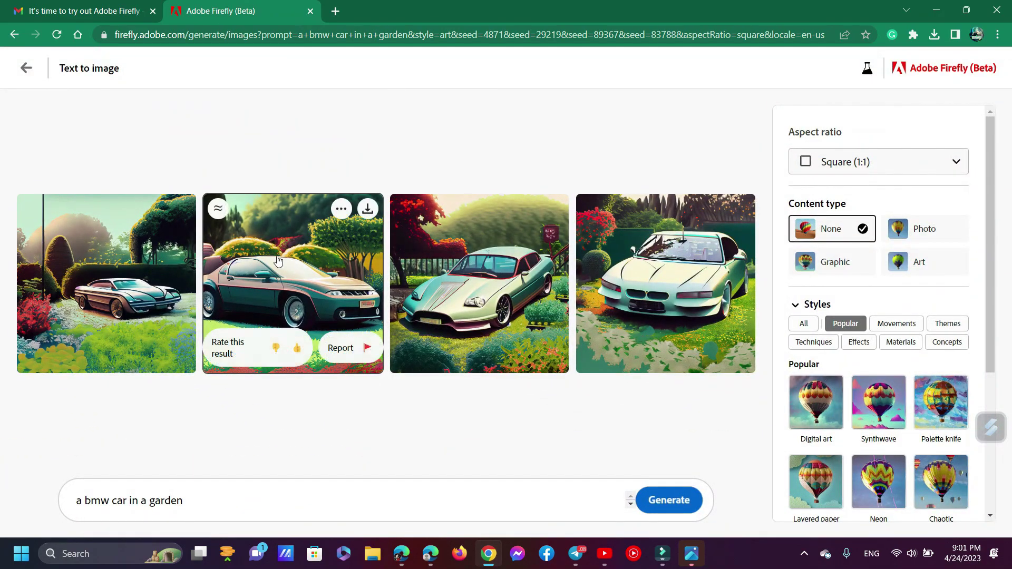
left_click(61, 282)
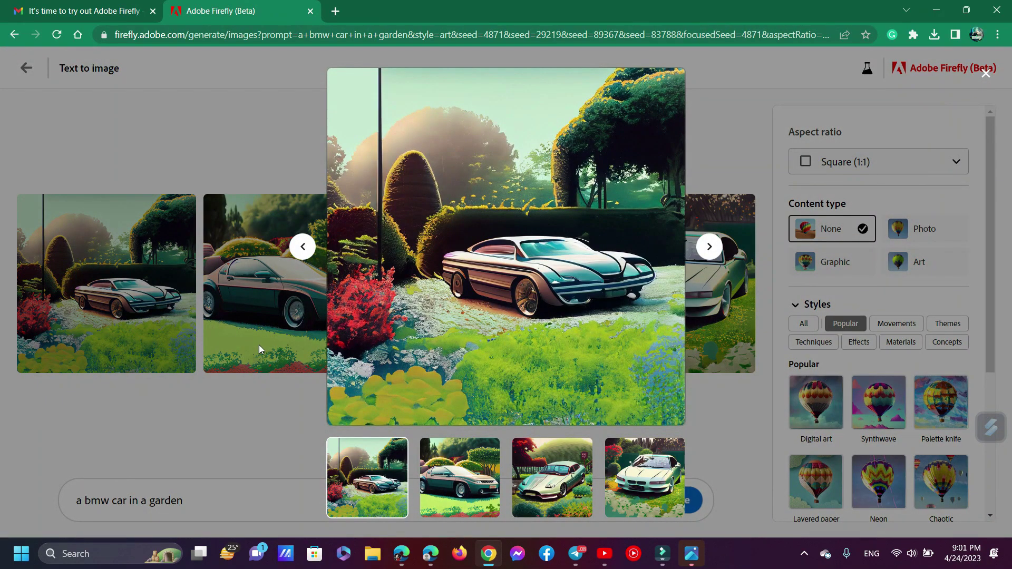
left_click(709, 247)
left_click(710, 247)
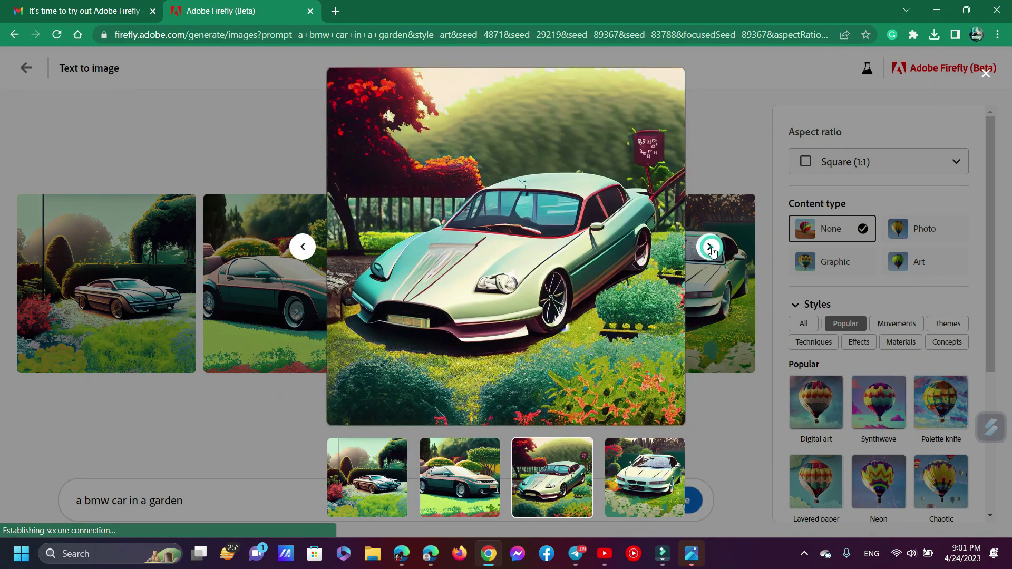
left_click(710, 246)
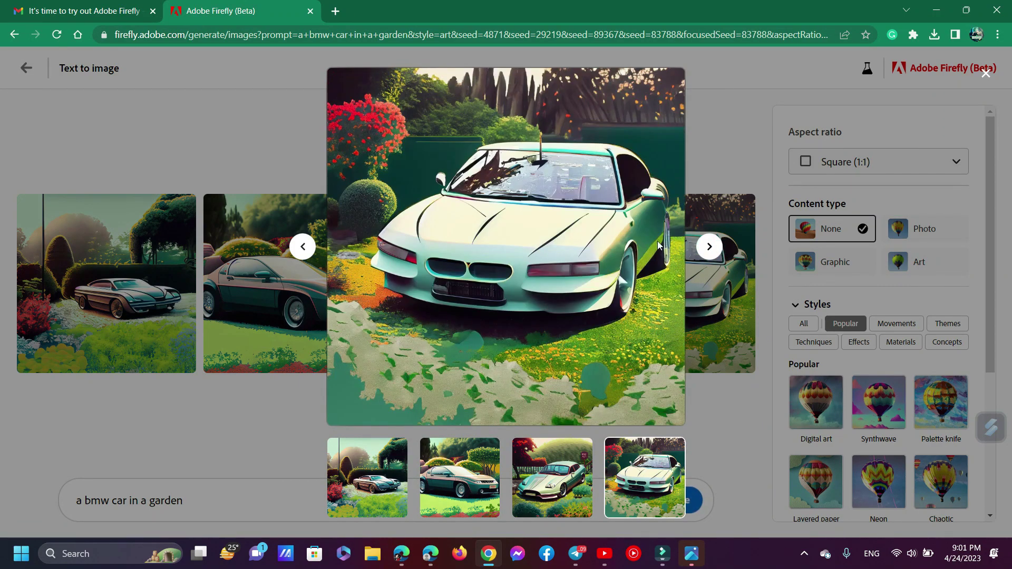
left_click(232, 308)
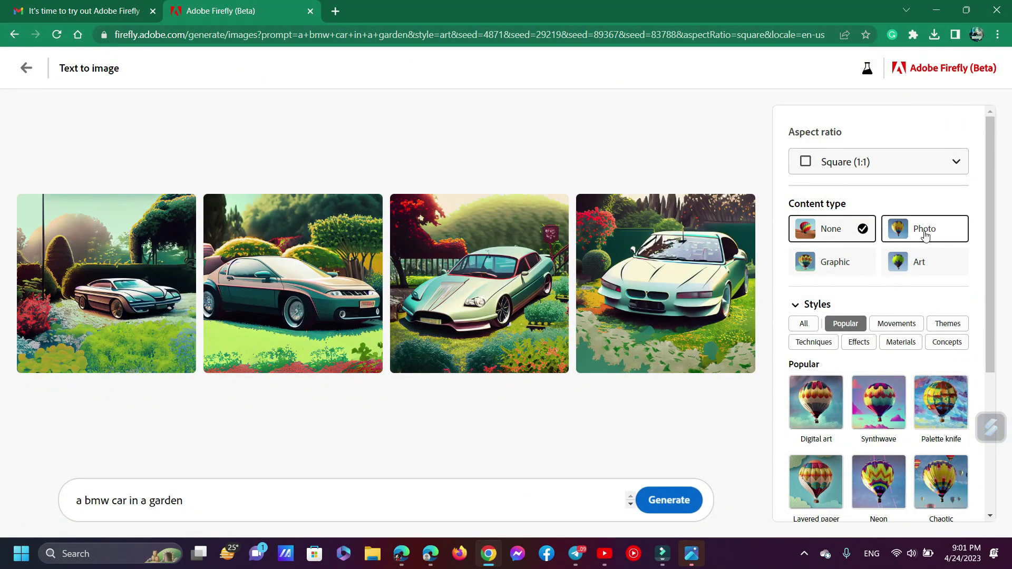
Regenerate the car-in-a-garden images with the Landscape (4:3) aspect ratio
scroll(945, 260, "down", 2)
scroll(945, 260, "up", 2)
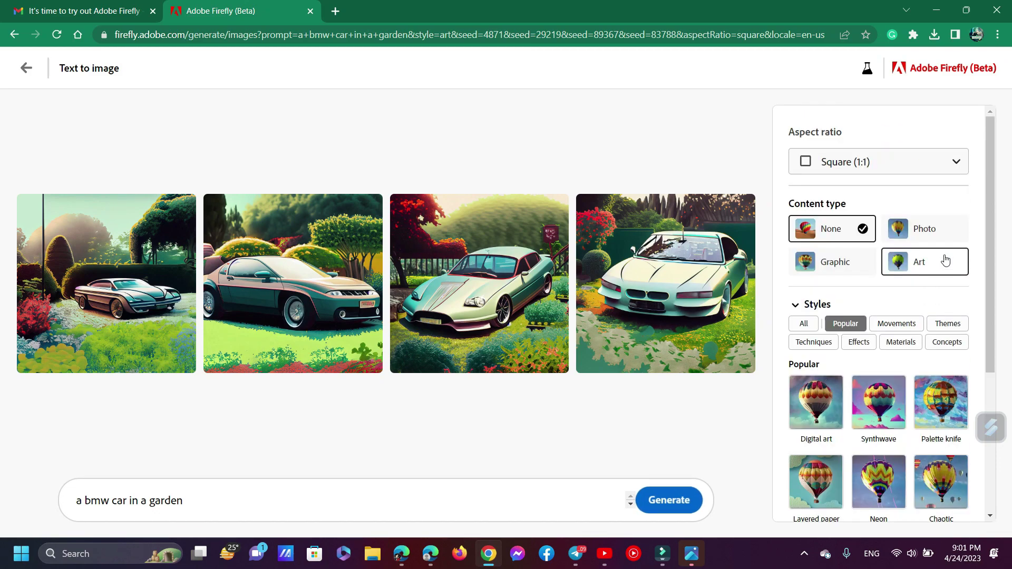
left_click(882, 162)
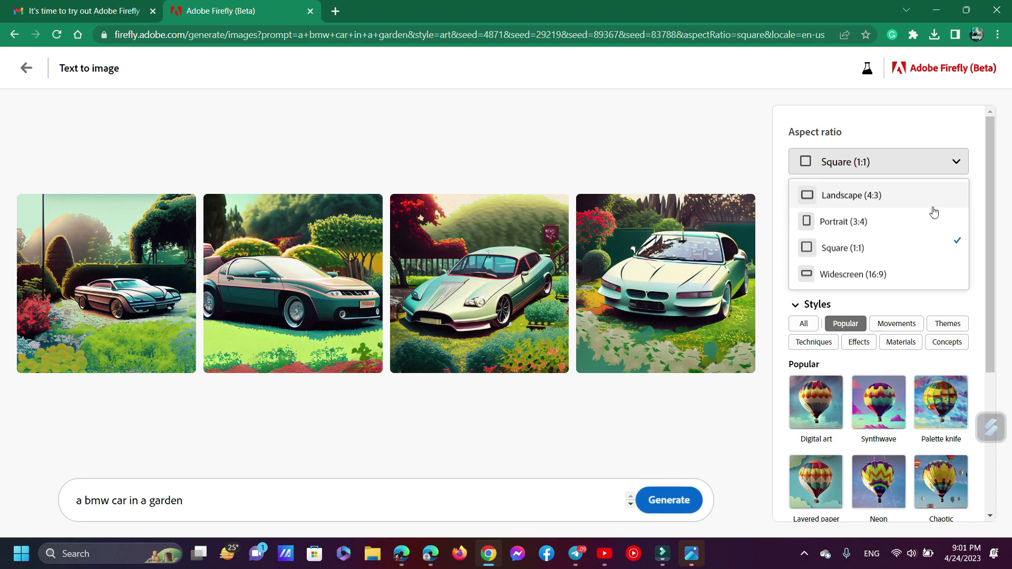
left_click(896, 195)
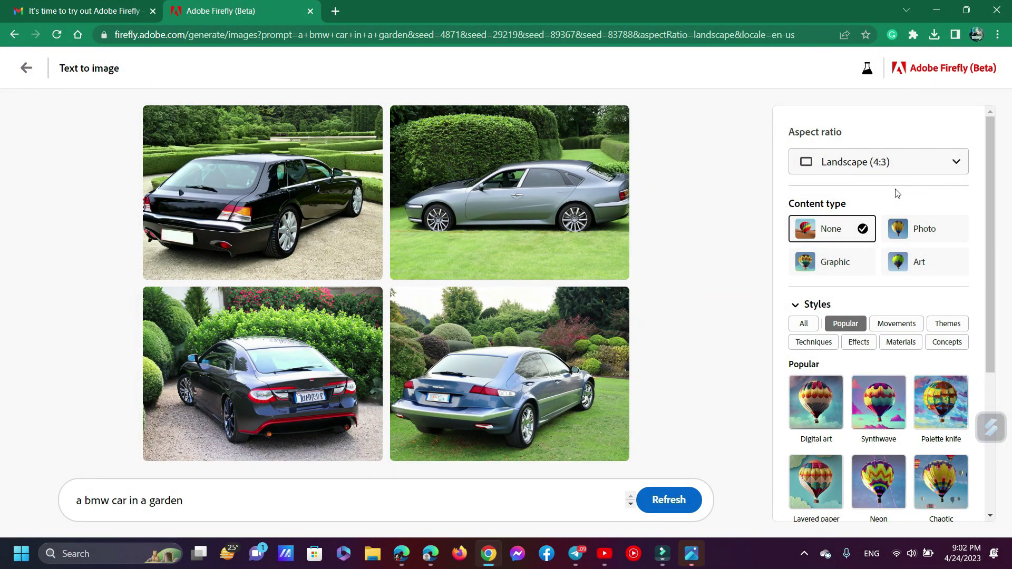
left_click(363, 195)
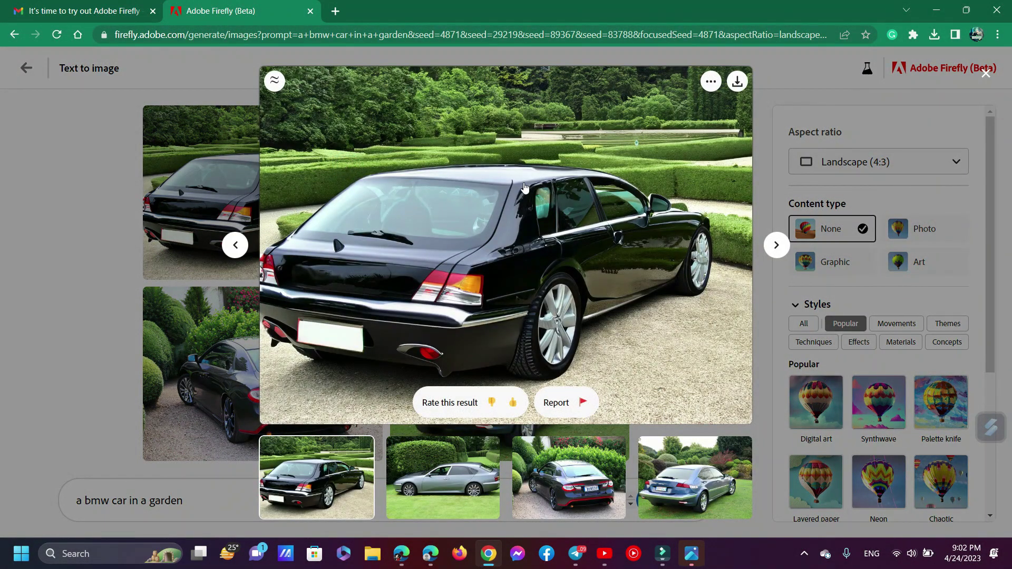
left_click(770, 248)
left_click(770, 249)
left_click(770, 249)
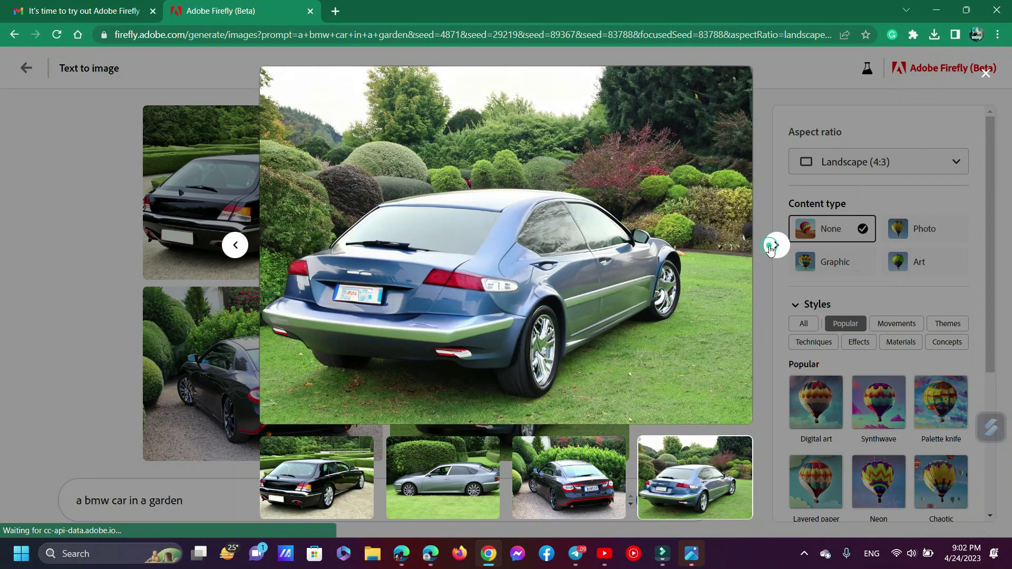
left_click(112, 268)
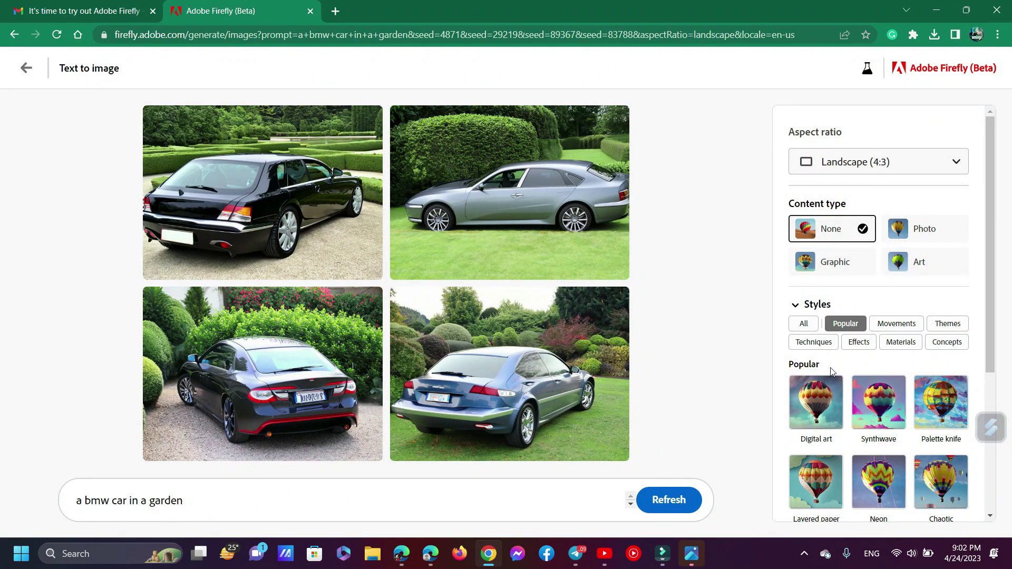
scroll(804, 385, "up", 5)
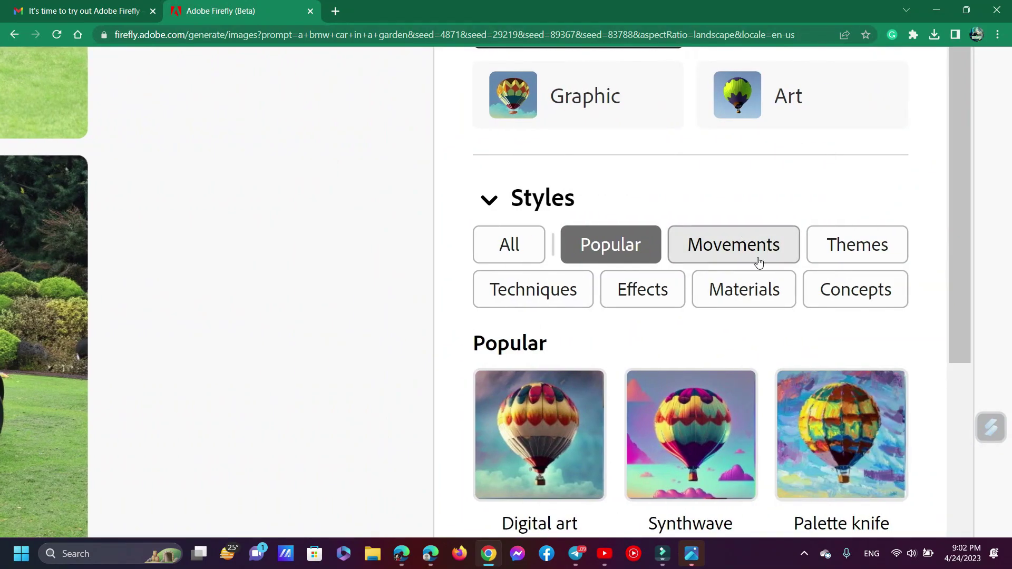
scroll(750, 307, "down", 5)
scroll(751, 310, "down", 5)
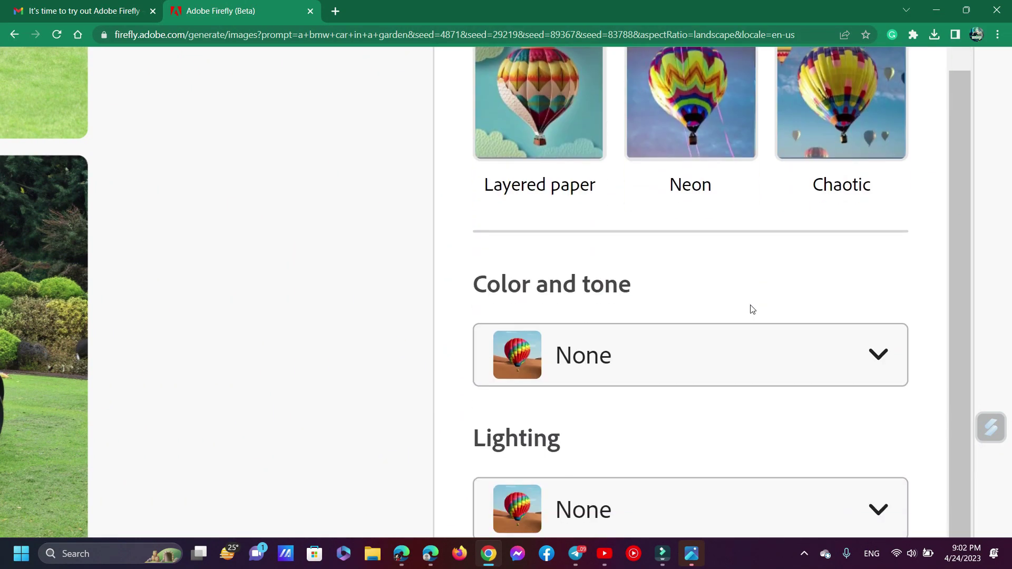
scroll(672, 369, "down", 4)
scroll(673, 369, "down", 1)
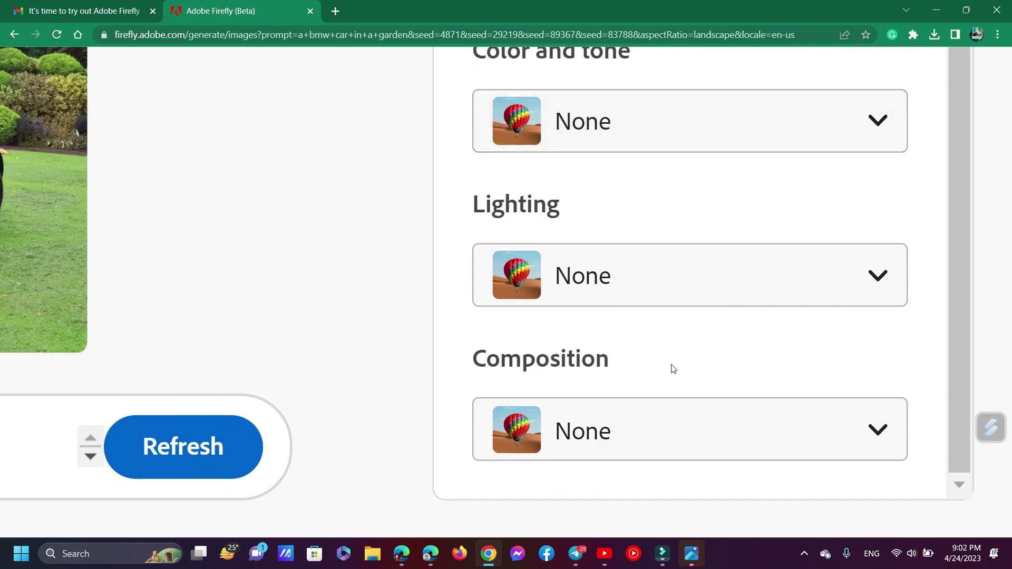
key("ctrl+0")
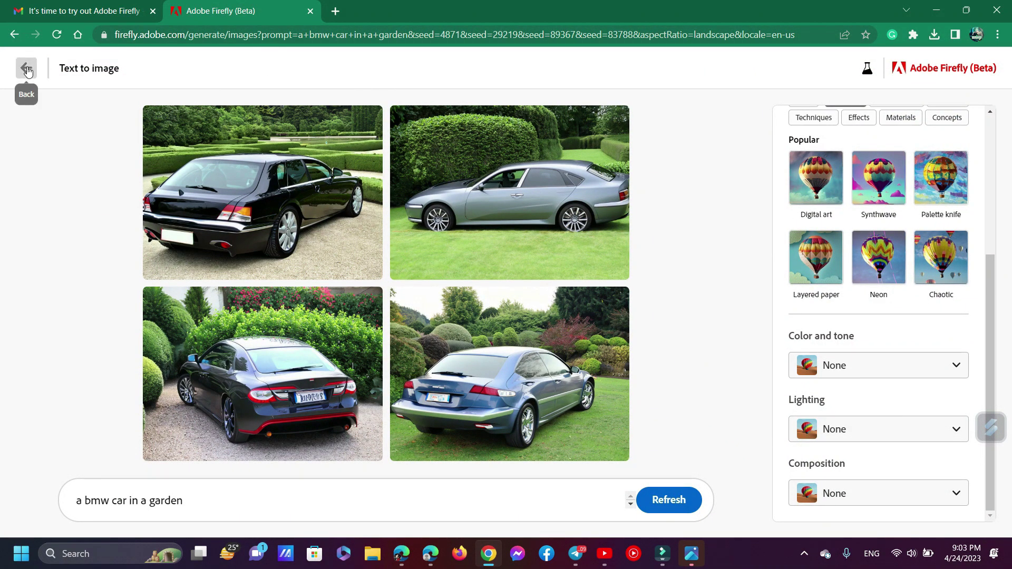
Return to the Firefly home page and open the Text effects generator
left_click(28, 72)
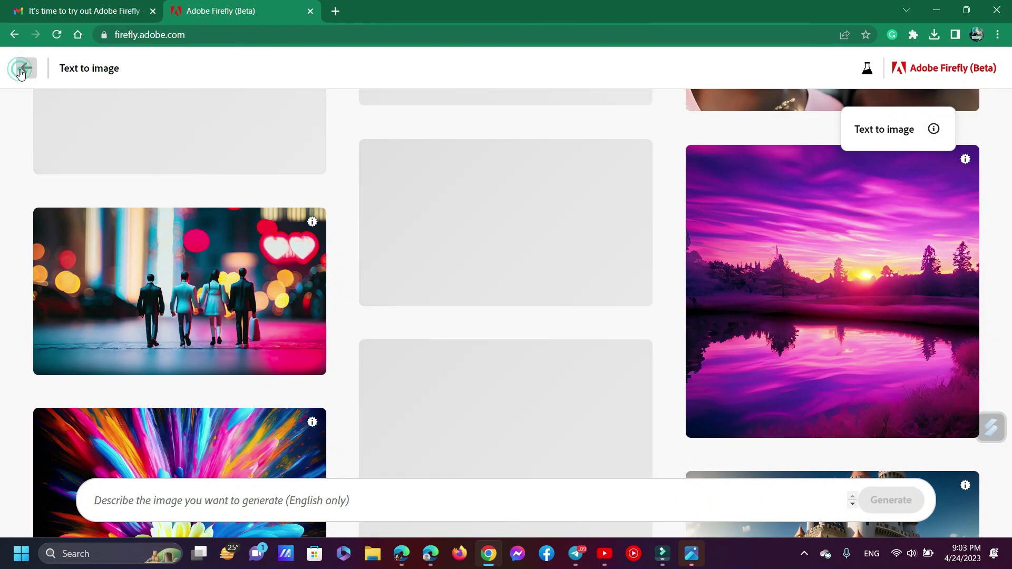
left_click(21, 71)
scroll(338, 345, "down", 5)
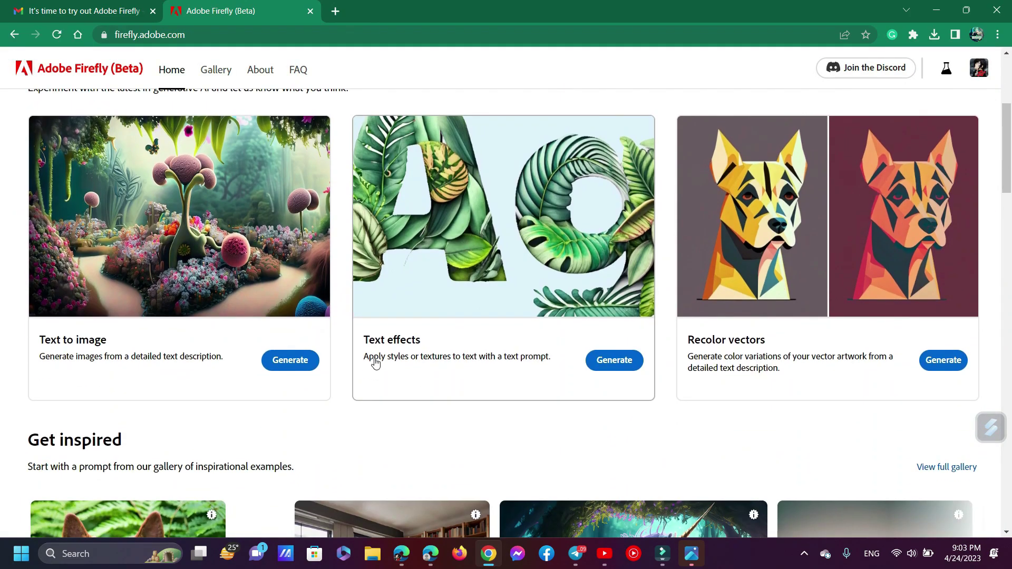
scroll(375, 363, "up", 1)
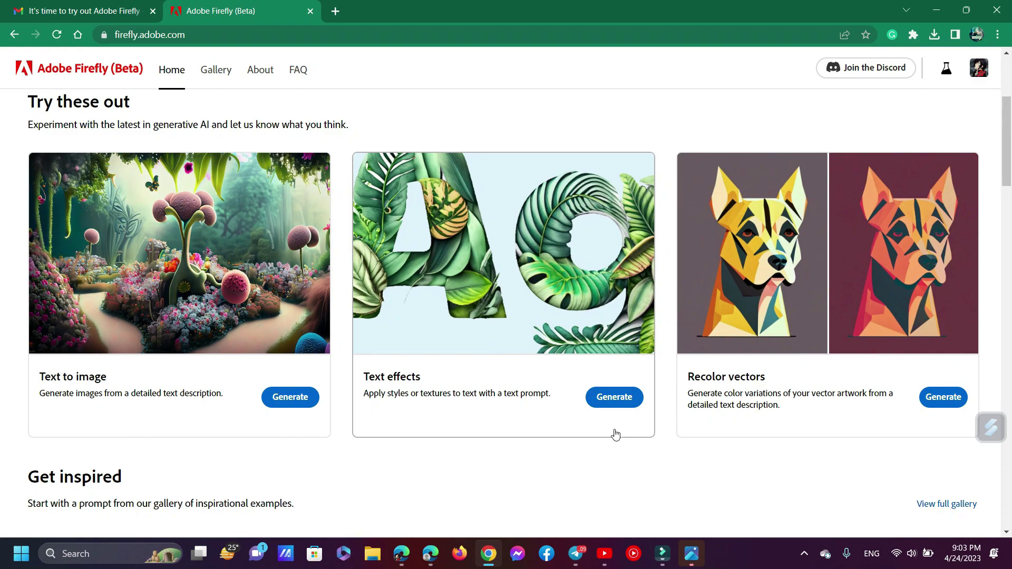
left_click(620, 407)
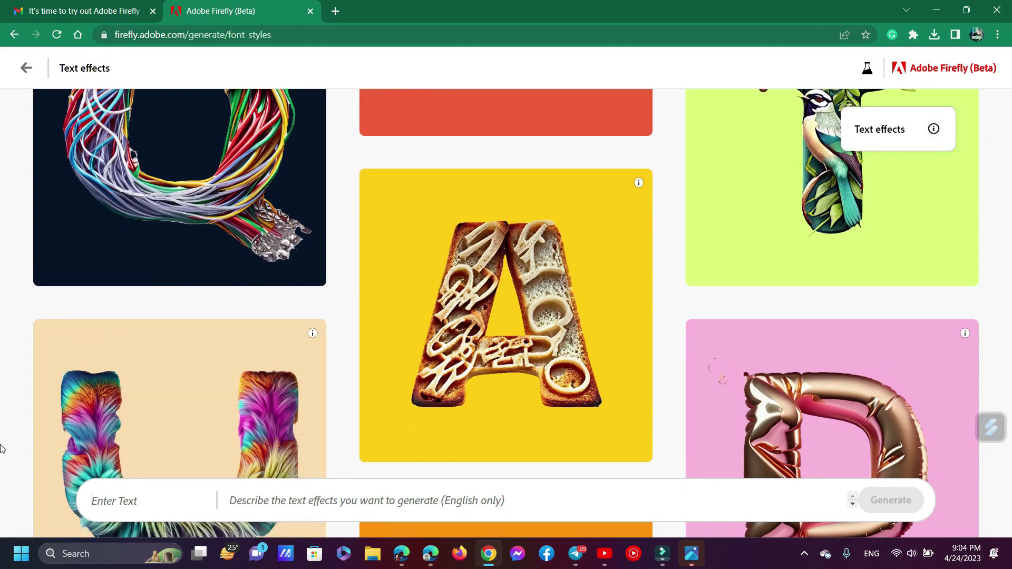
scroll(11, 459, "down", 1)
Enter the name as the text and the effect prompt 'Design My Name with Flowers'
left_click(155, 496)
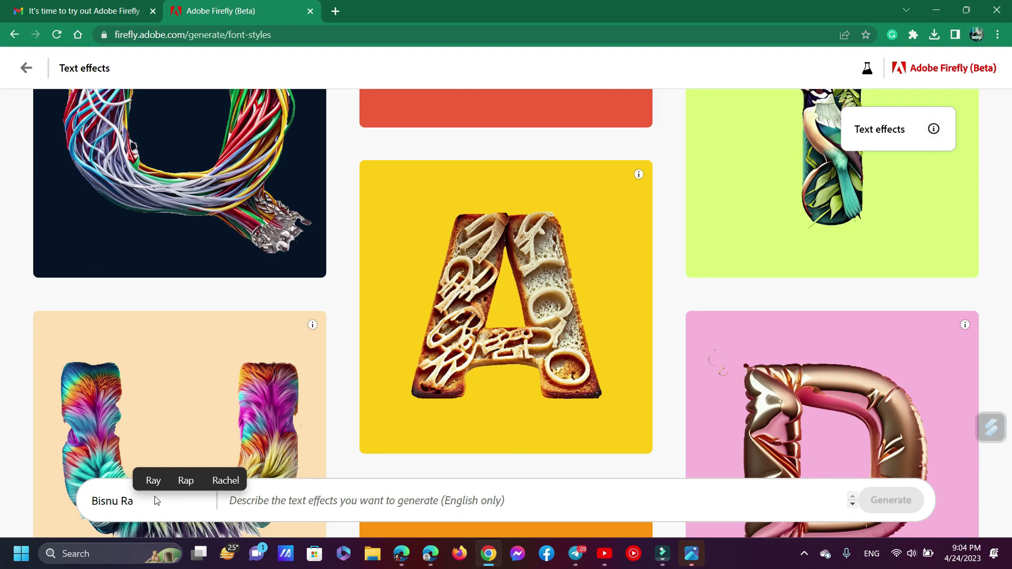
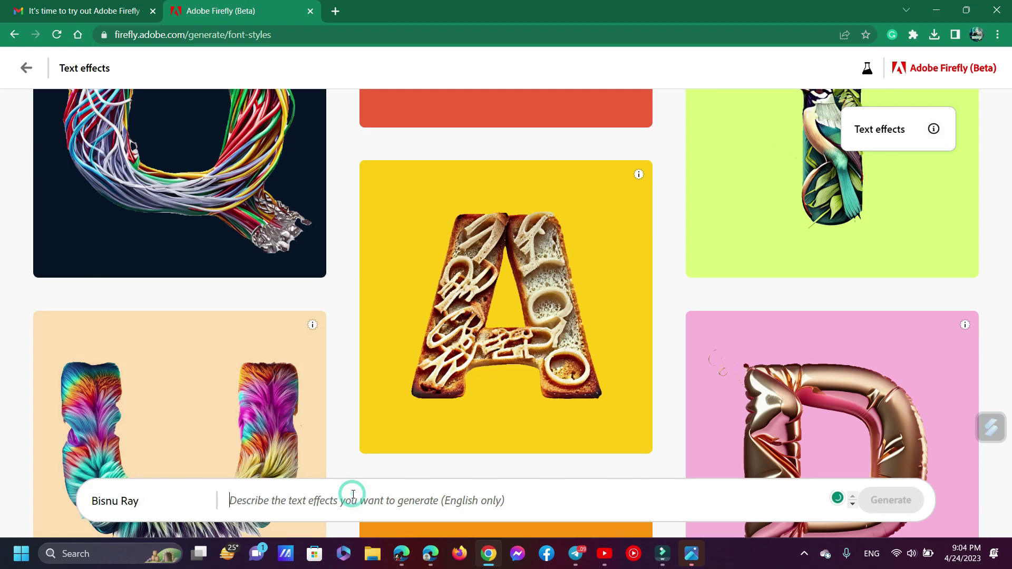
left_click(353, 494)
type("Des")
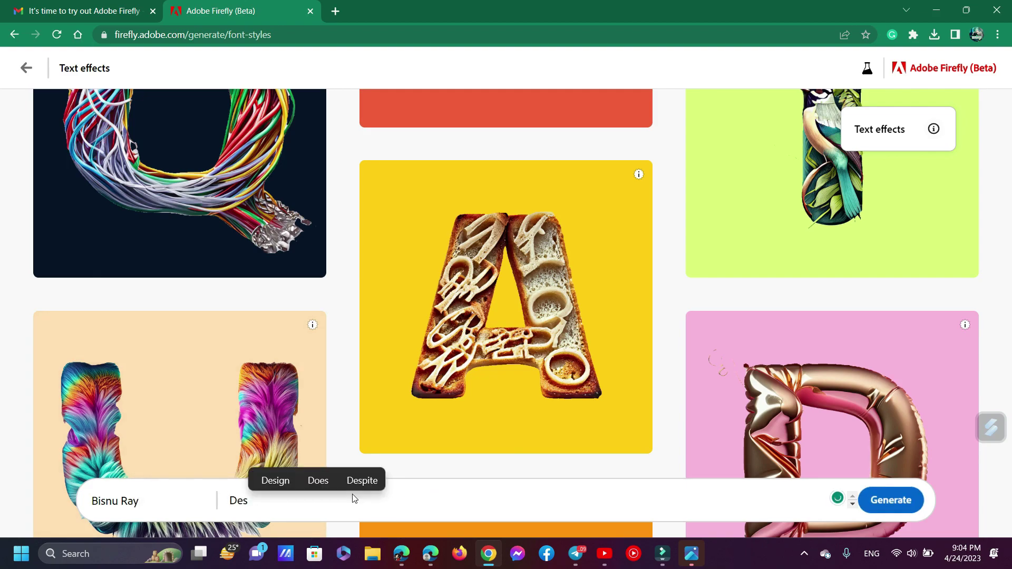
type("ign My ")
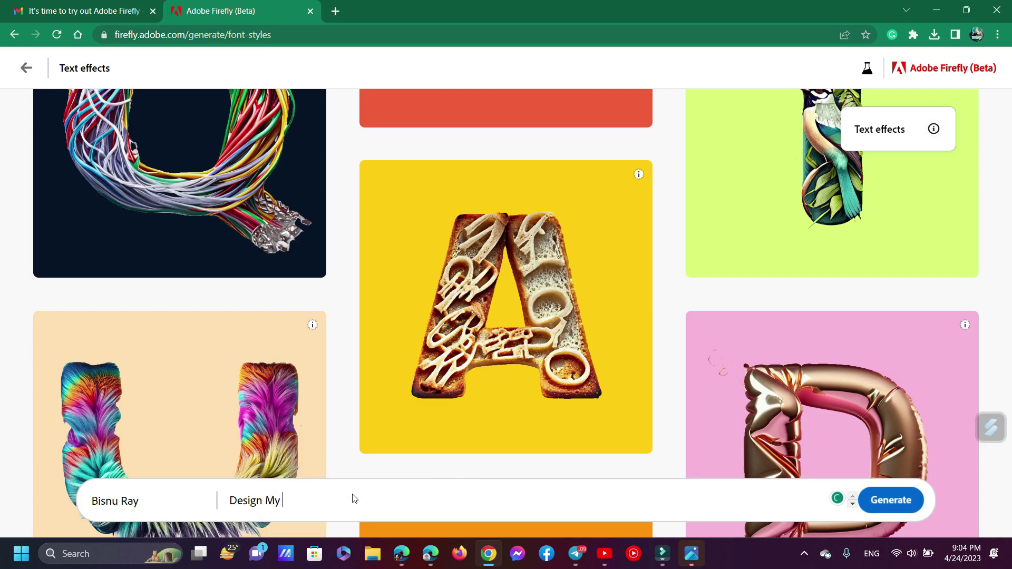
type("Name w")
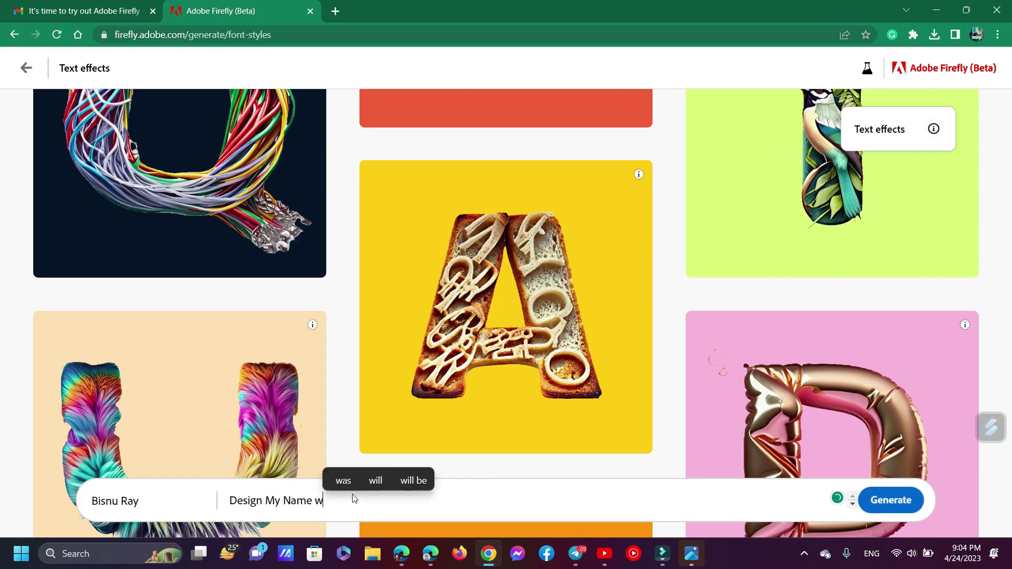
type("ith Flow")
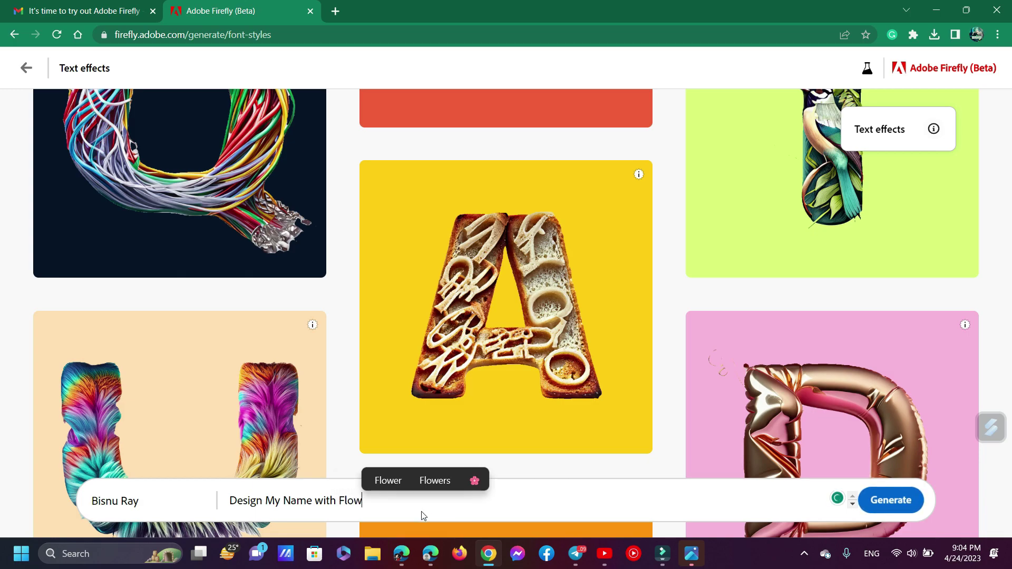
left_click(447, 484)
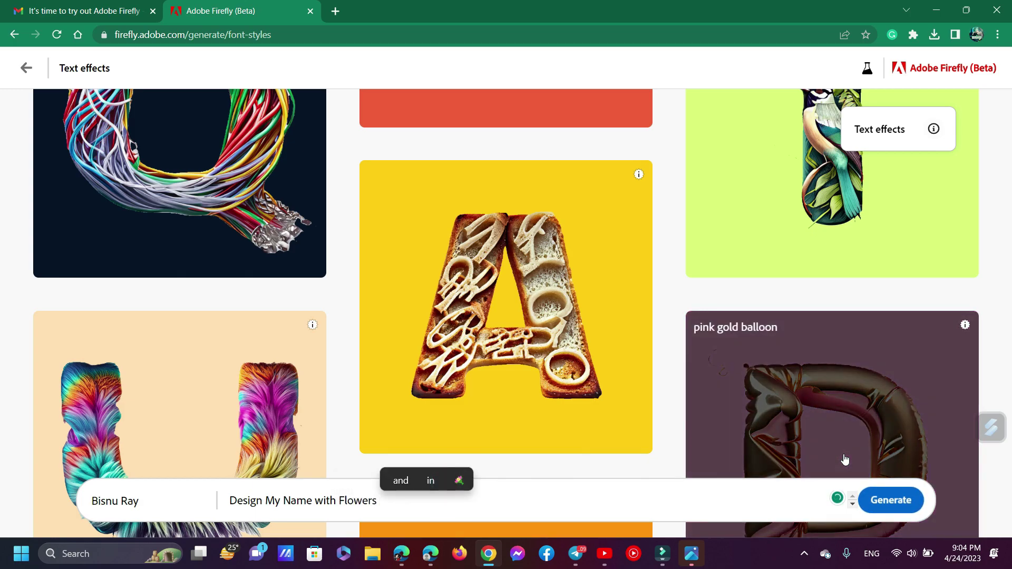
Generate the flower lettering for the name and view the second of four variations
left_click(895, 508)
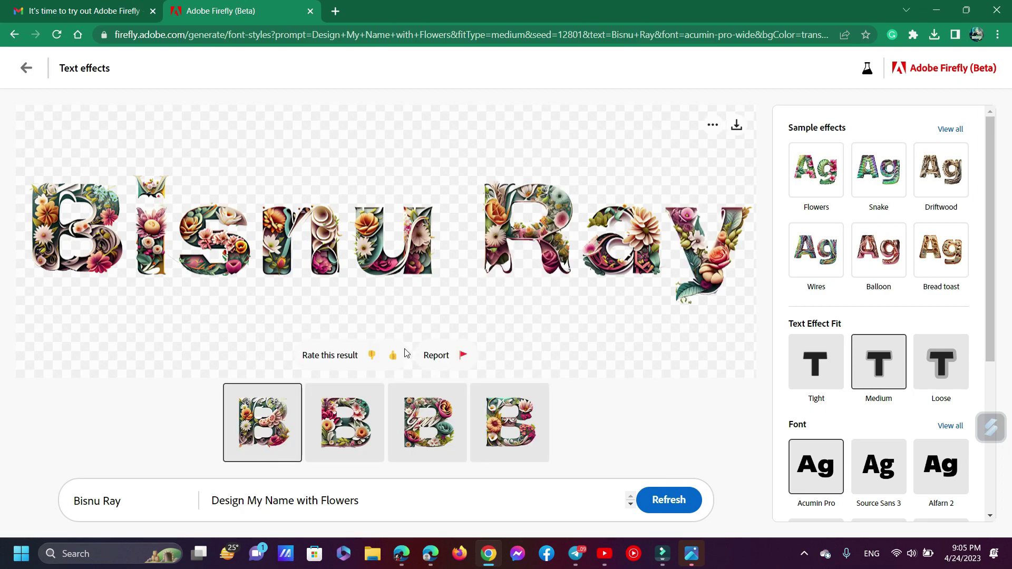
left_click(352, 437)
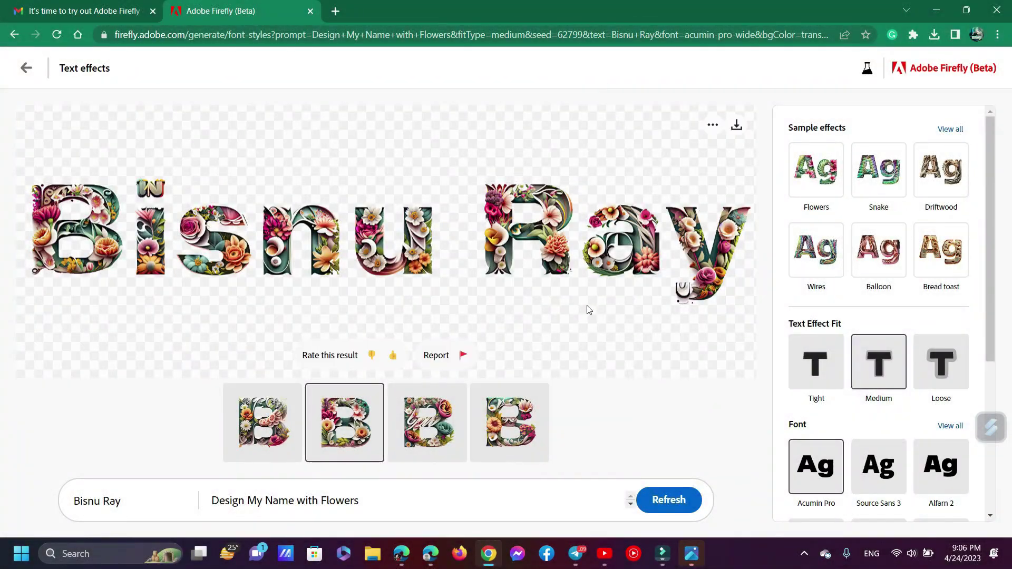
scroll(589, 310, "up", 5, "ctrl")
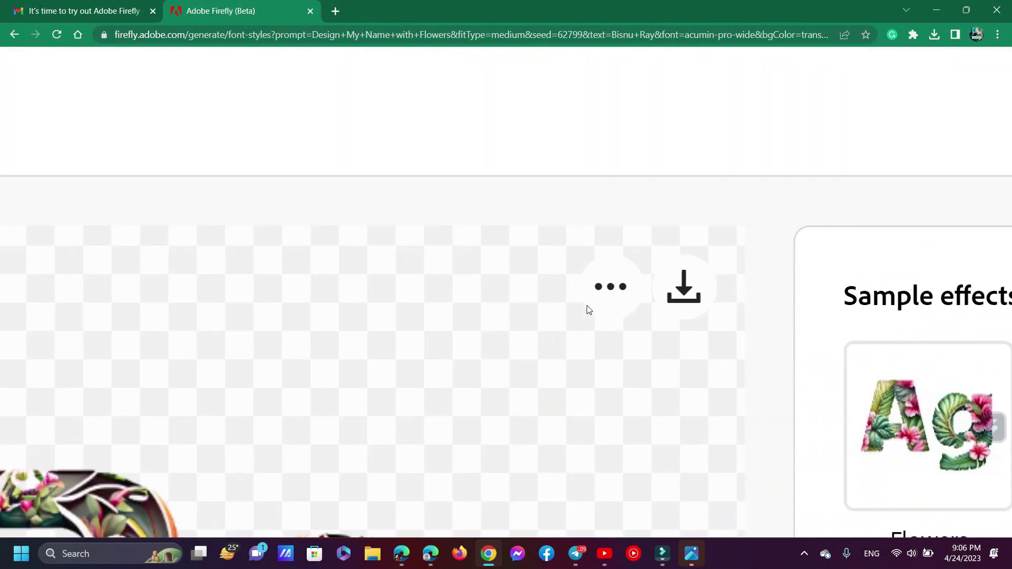
left_click(680, 290)
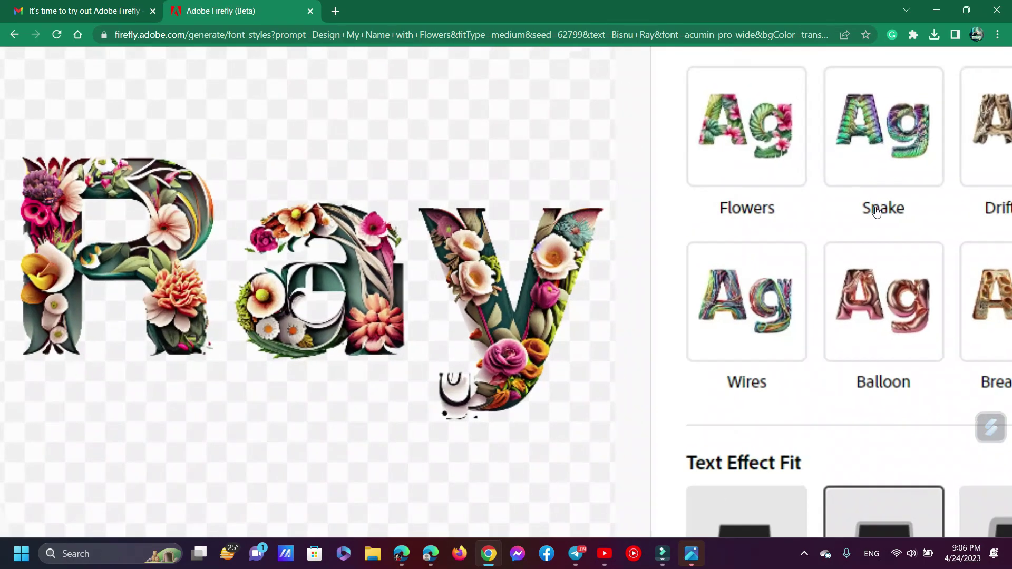
Switch the effect to the holographic snakeskin sample with small shiny scales
left_click(876, 211)
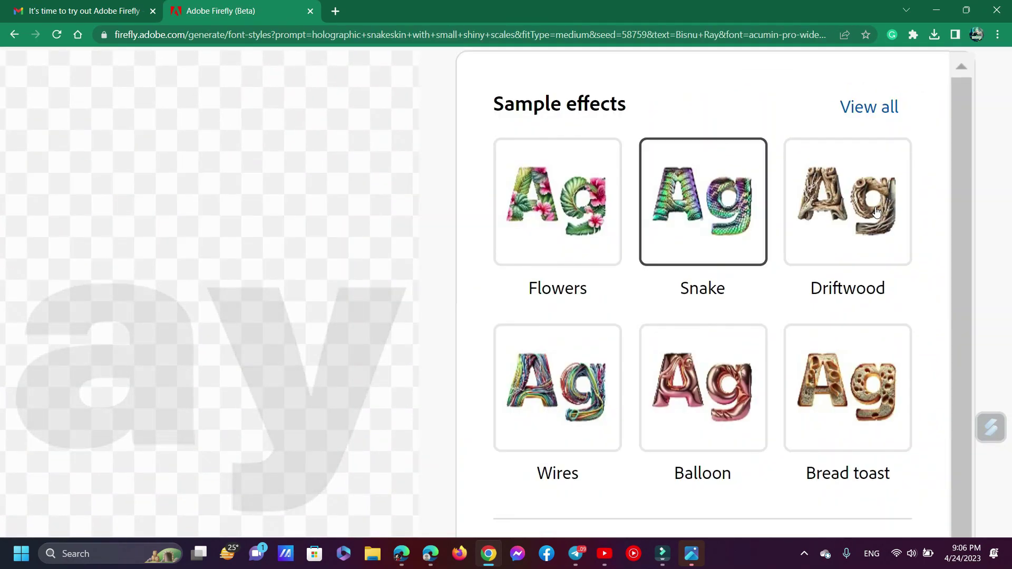
scroll(876, 211, "down", 6)
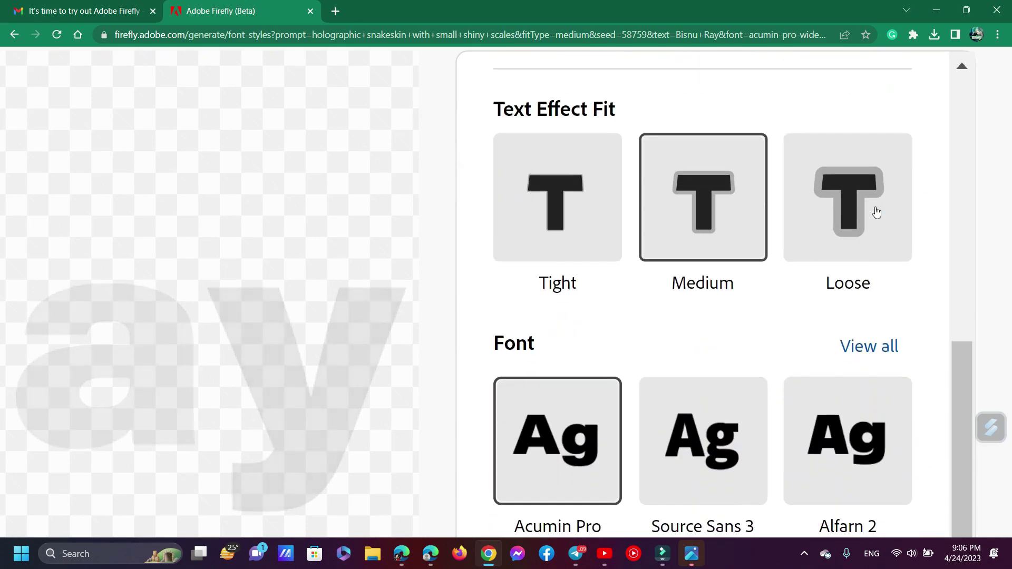
double_click(519, 101)
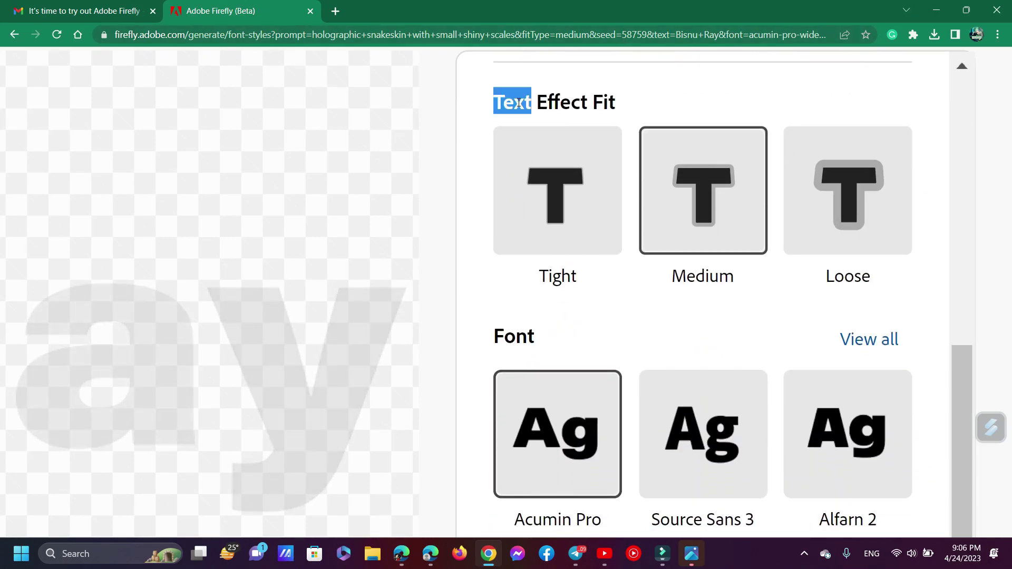
left_click(519, 101)
Scroll through the sample effects and leave the editor for the Text effects gallery
scroll(519, 103, "down", 2)
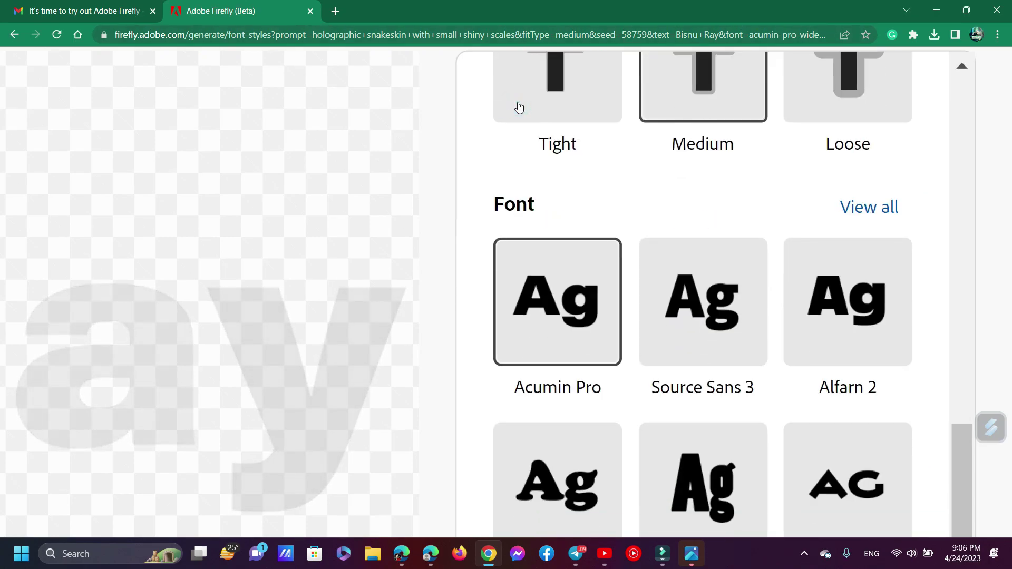
scroll(518, 106, "down", 1)
scroll(616, 330, "down", 5)
scroll(617, 330, "down", 3)
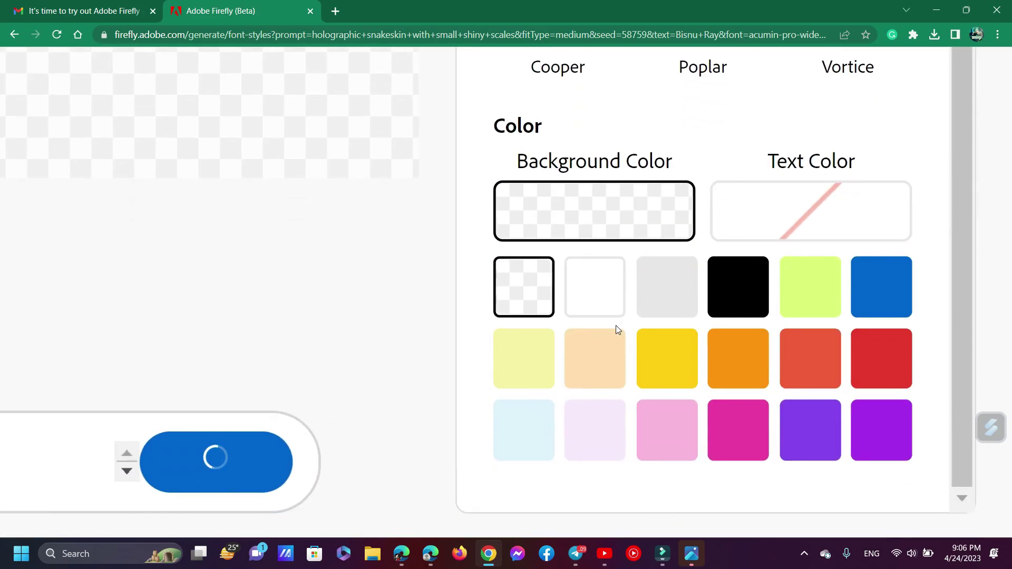
scroll(617, 330, "down", 1)
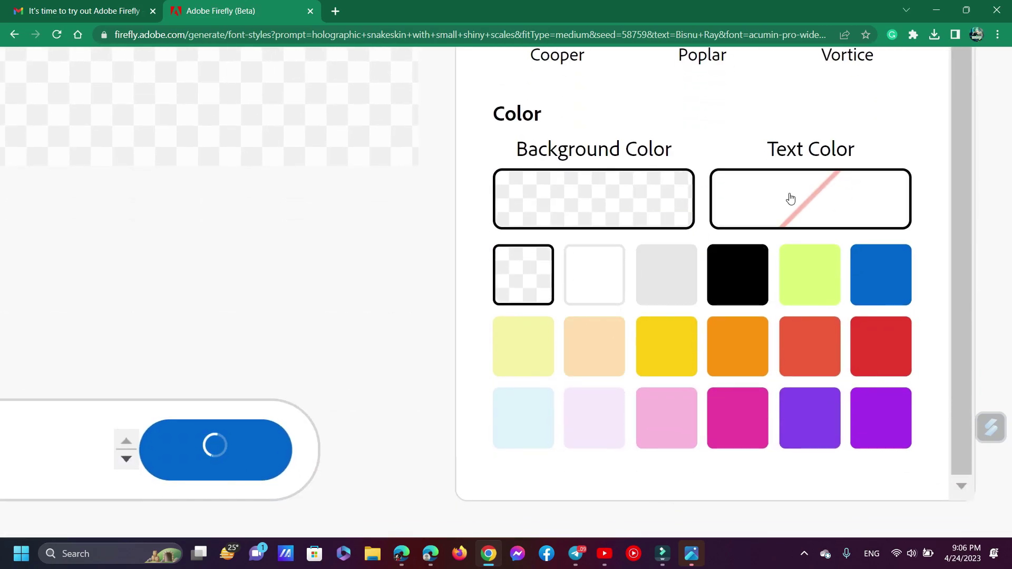
scroll(442, 252, "down", 5)
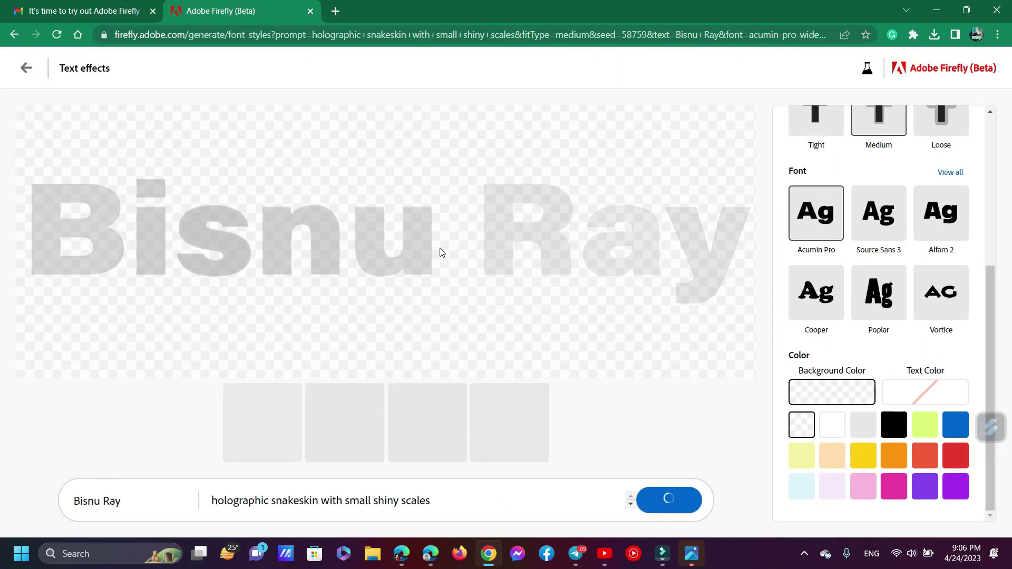
left_click(27, 68)
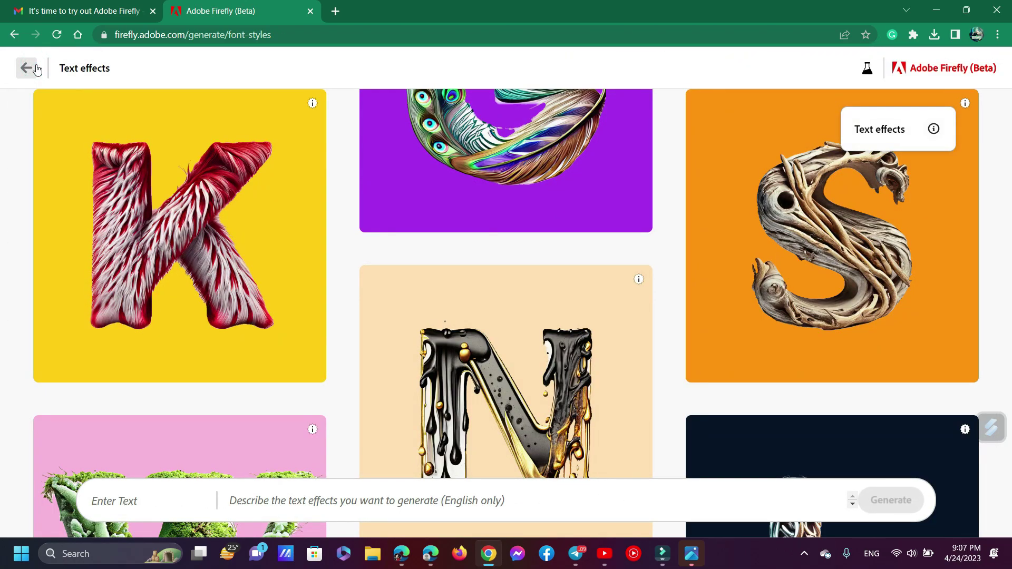
From the home page, recolour the sample vase vector artwork with its suggested Soft pastels prompt
left_click(37, 68)
scroll(464, 366, "down", 4)
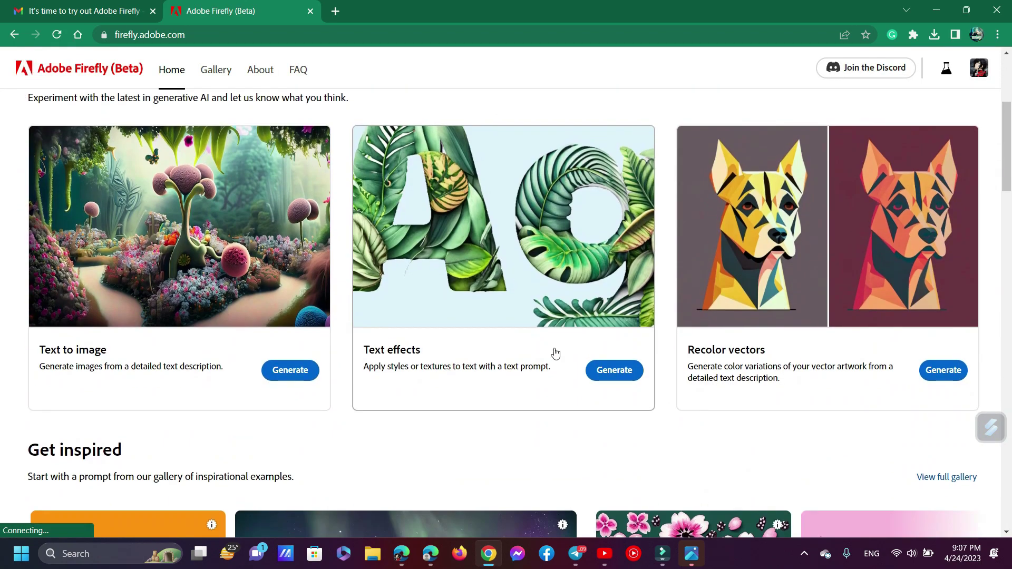
scroll(854, 346, "up", 1)
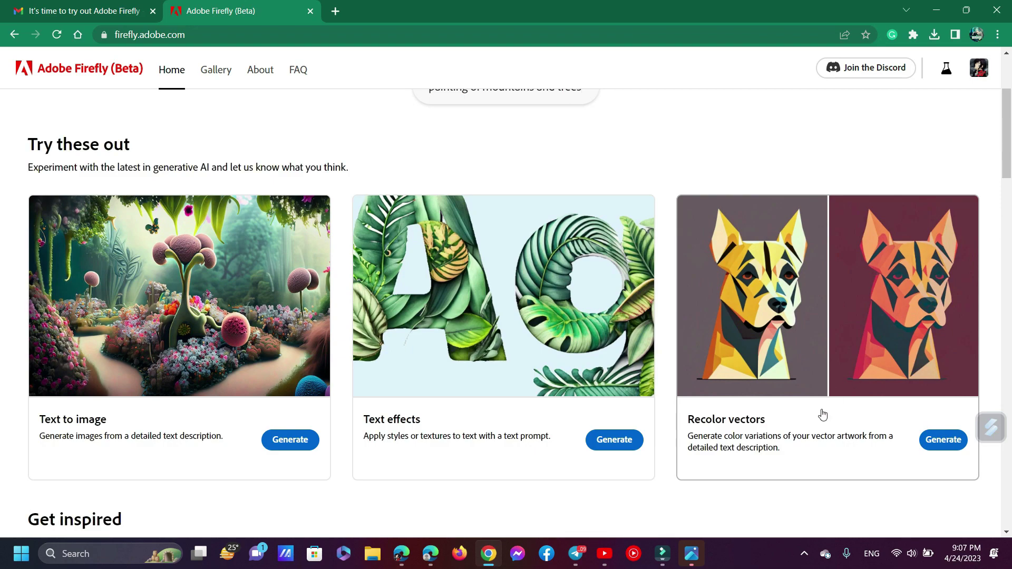
left_click(936, 441)
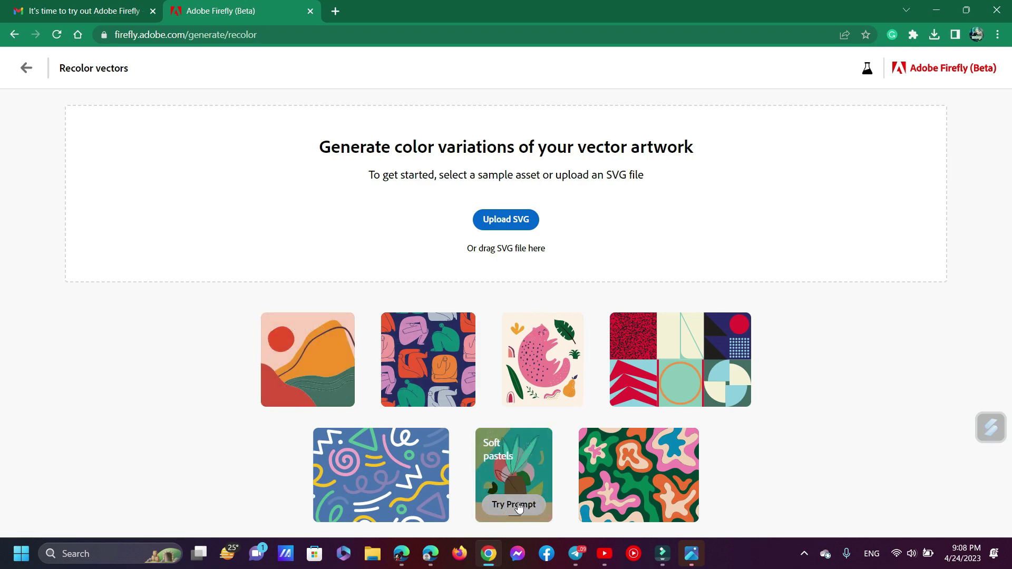
left_click(518, 503)
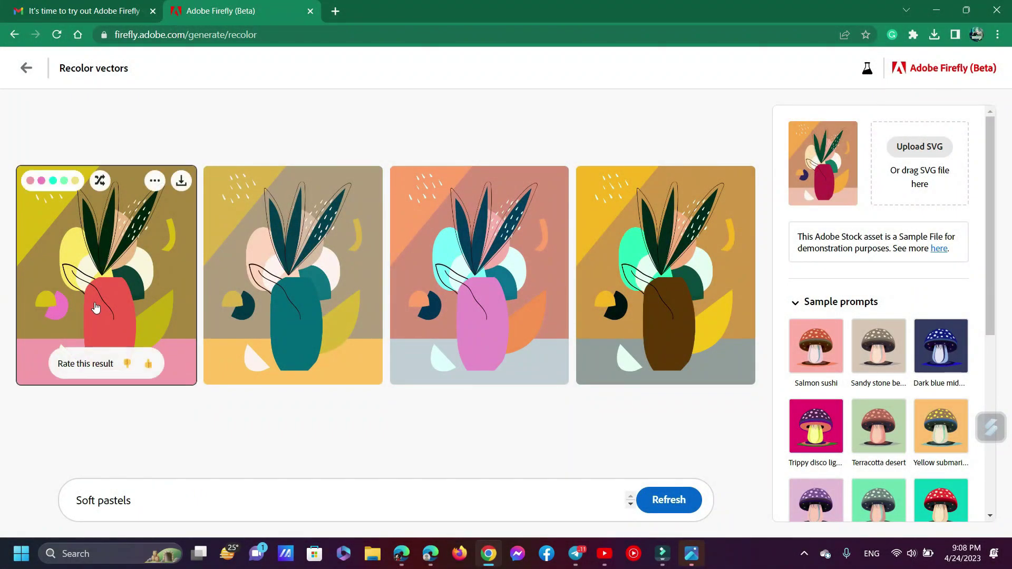
Browse the four recoloured vase variants in the enlarged view, then close it
left_click(96, 309)
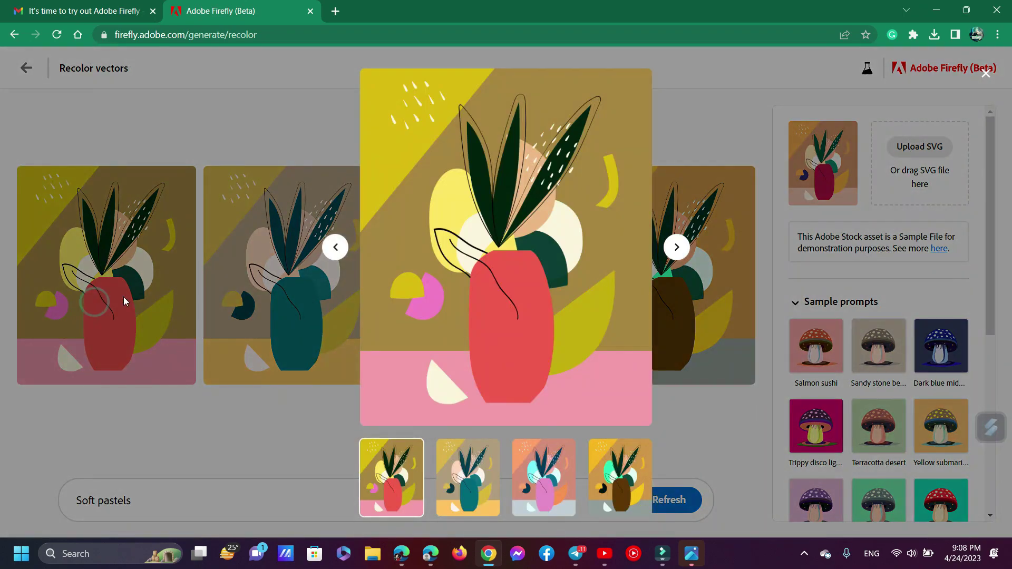
left_click(672, 247)
left_click(672, 247)
left_click(671, 247)
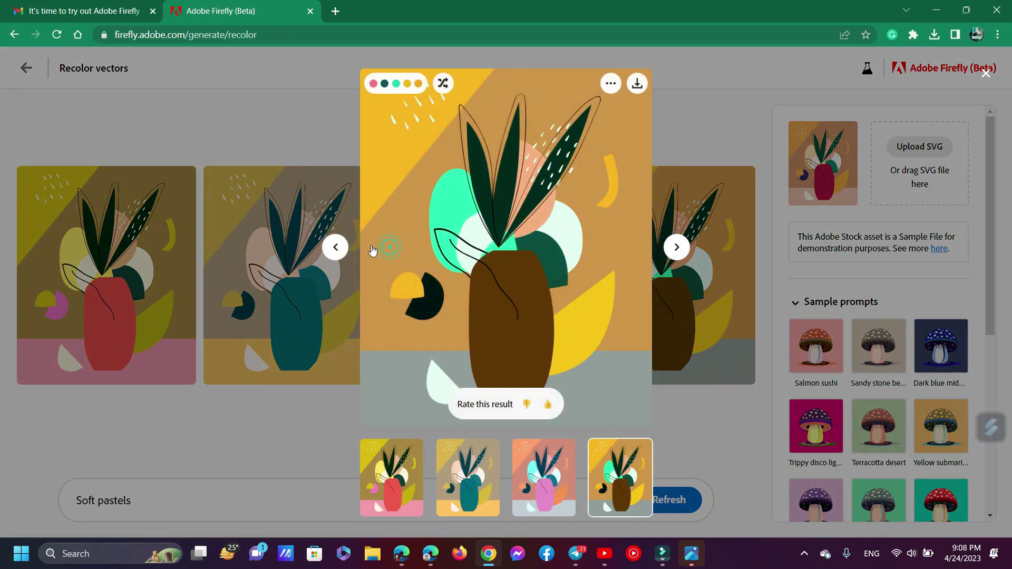
key("Escape")
scroll(833, 375, "down", 3)
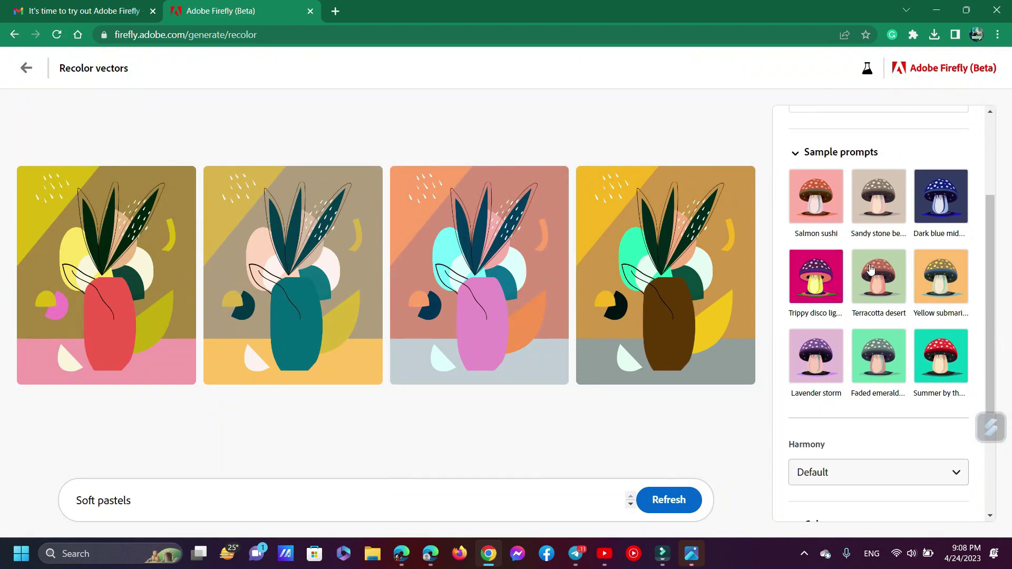
Recolour the vase with Trippy disco lights and browse its variants, ending on the third
left_click(824, 279)
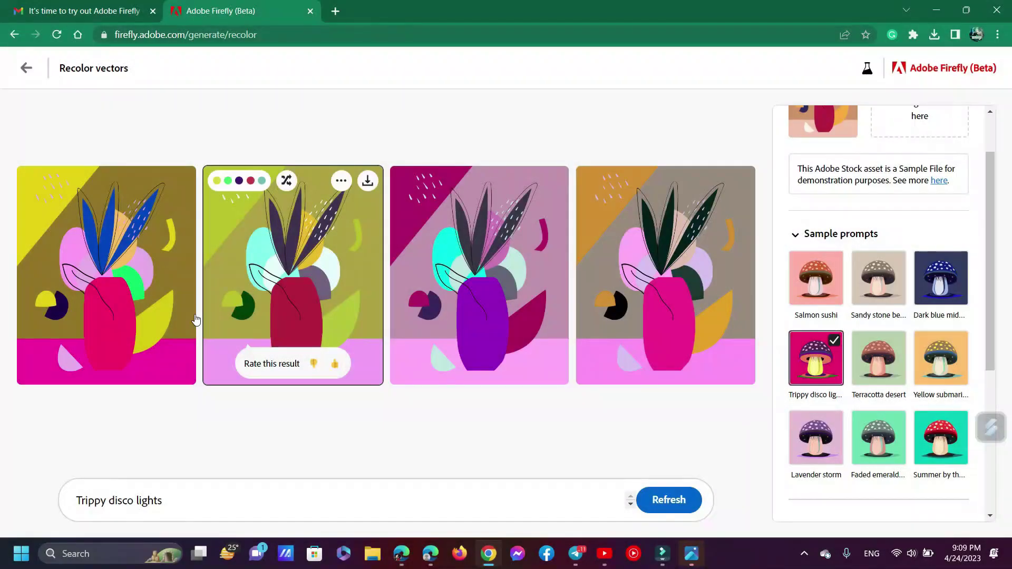
left_click(150, 312)
left_click(677, 248)
left_click(677, 248)
left_click(677, 247)
left_click(677, 248)
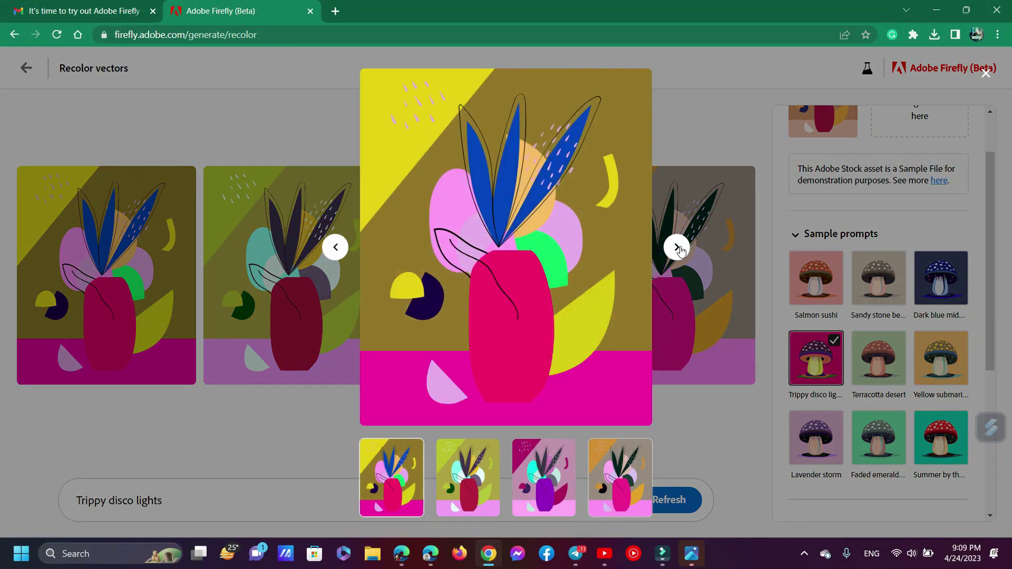
left_click(677, 248)
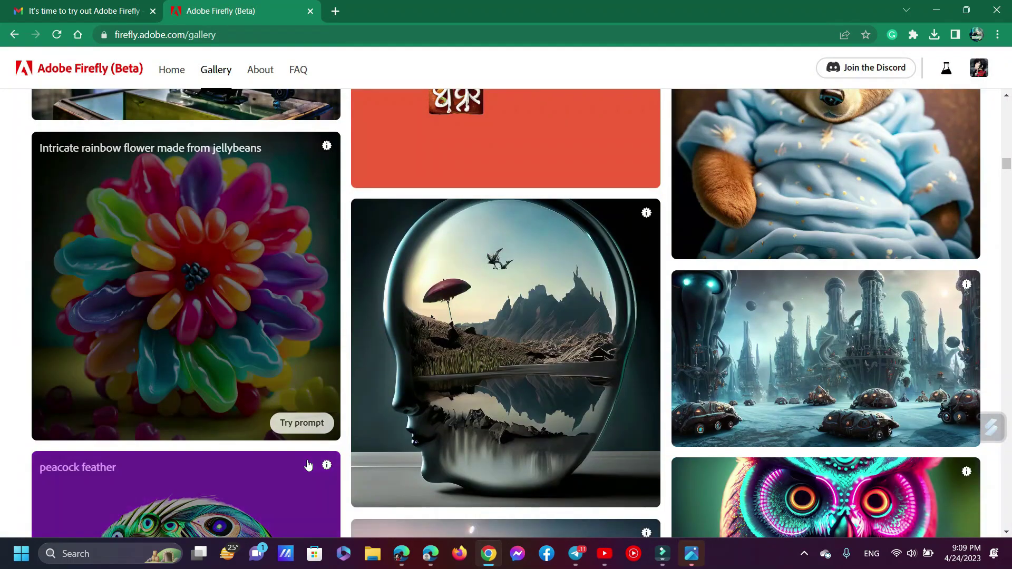
scroll(308, 465, "down", 15)
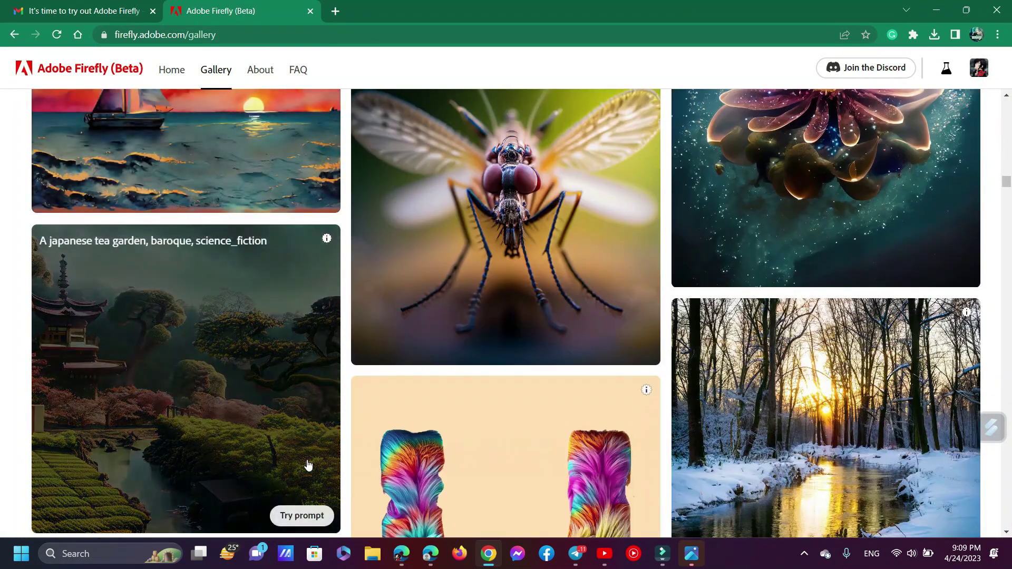
scroll(308, 465, "down", 10)
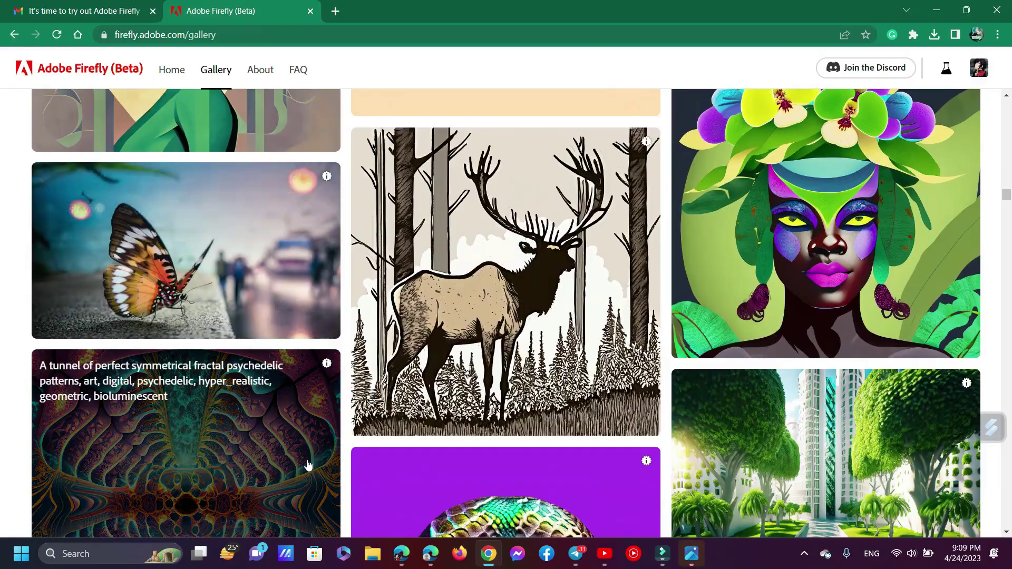
scroll(308, 465, "down", 10)
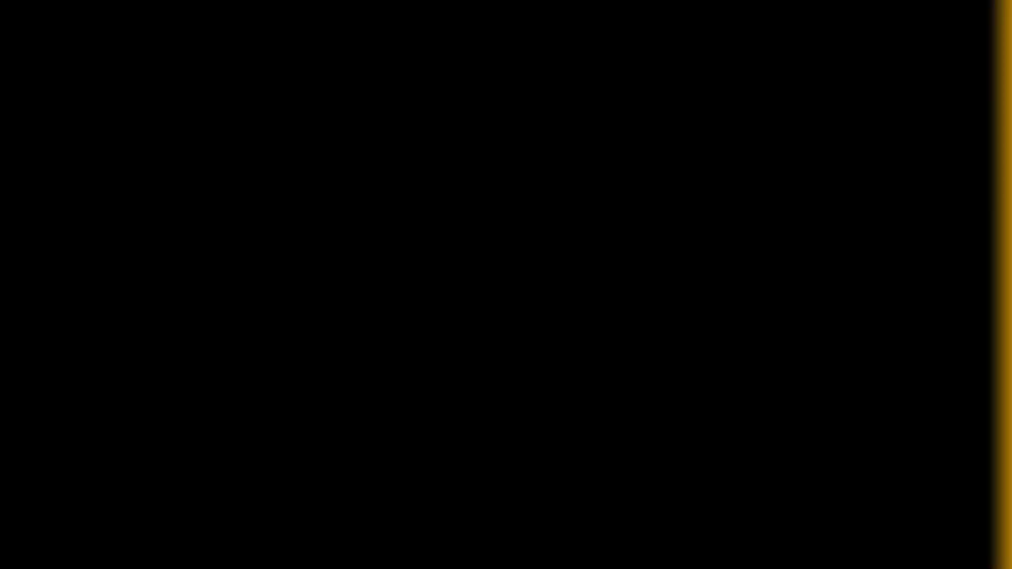